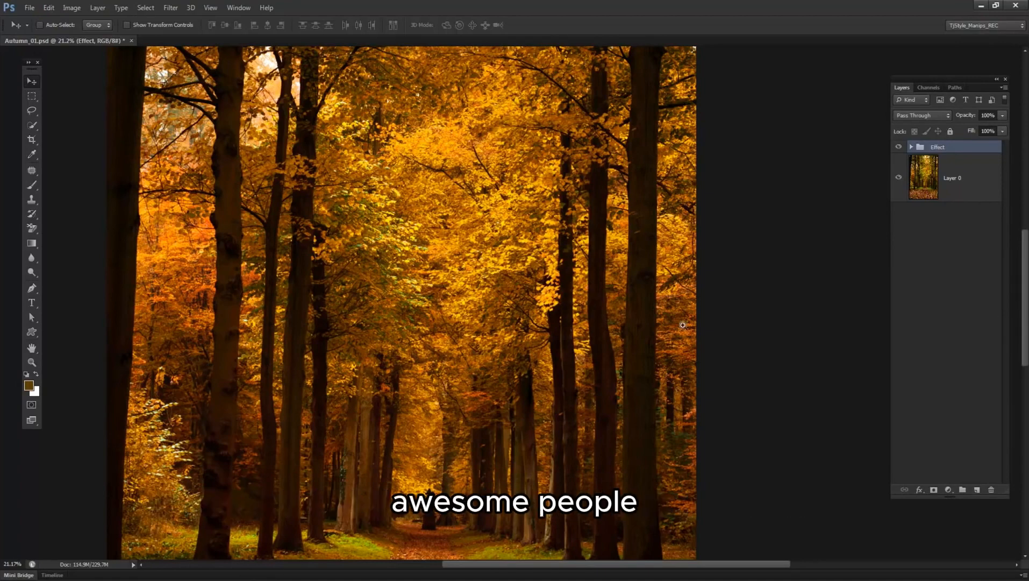
Compare the photo with and without the Effect group, and leave the group hidden.
scroll(566, 297, "down", 2)
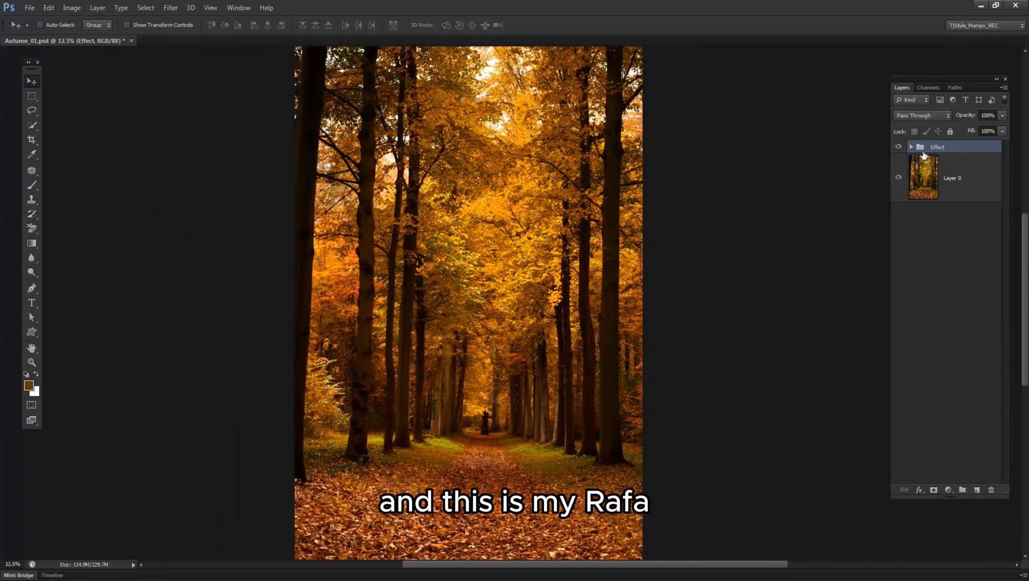
left_click(899, 147)
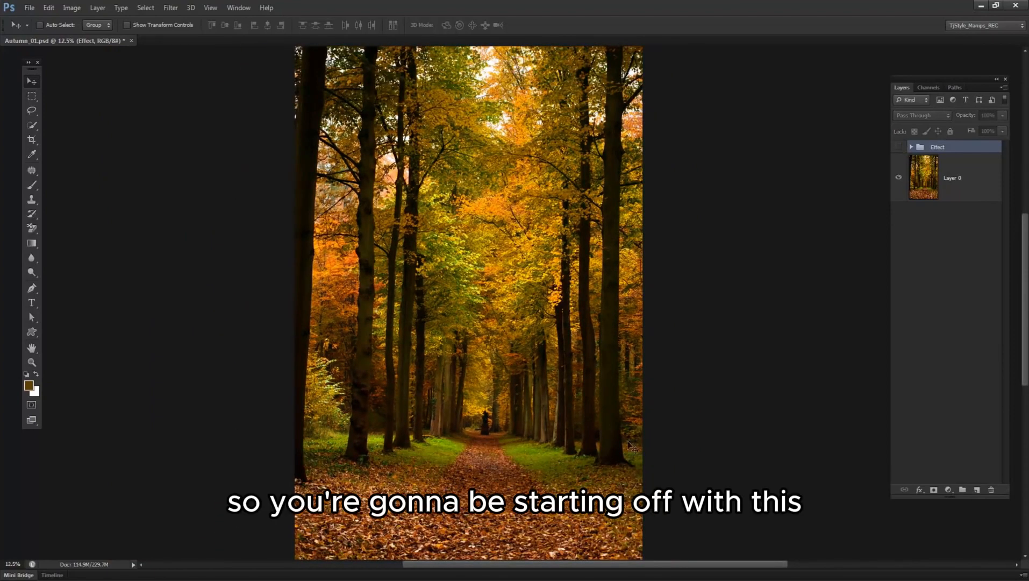
left_click(899, 148)
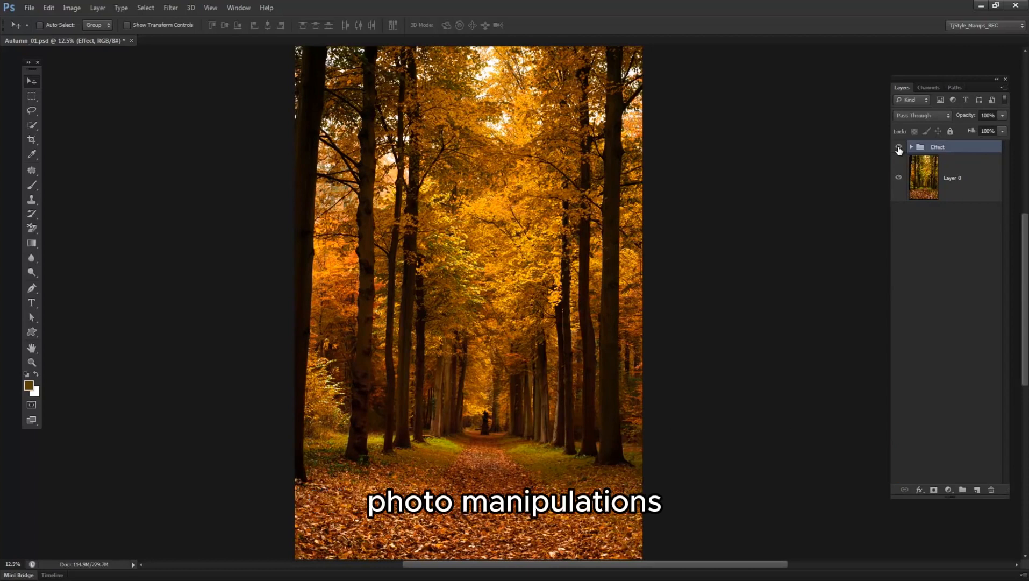
left_click(899, 152)
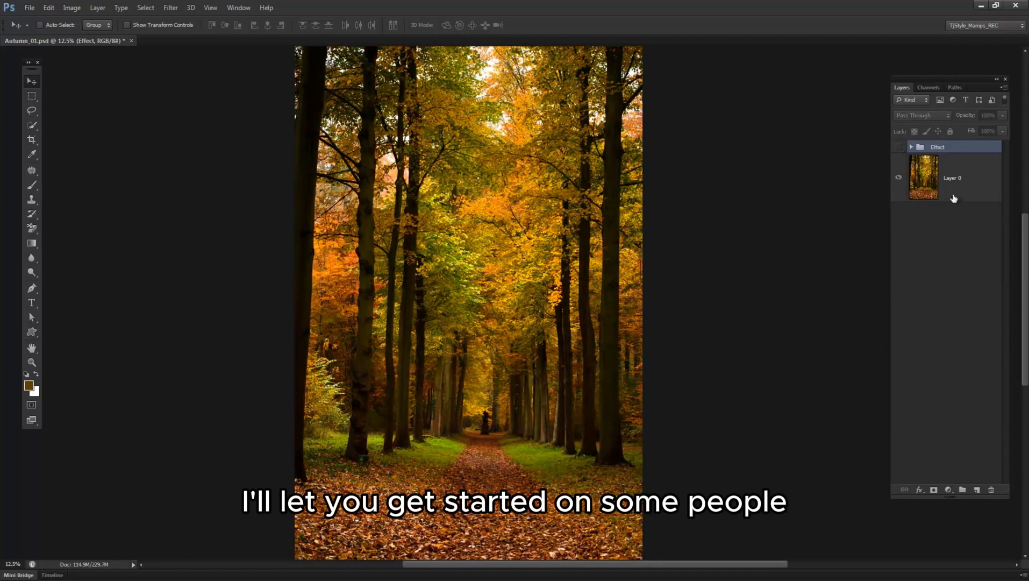
Start a Color Range selection on Layer 0 and sample the foliage near the middle of the photo.
left_click(954, 194)
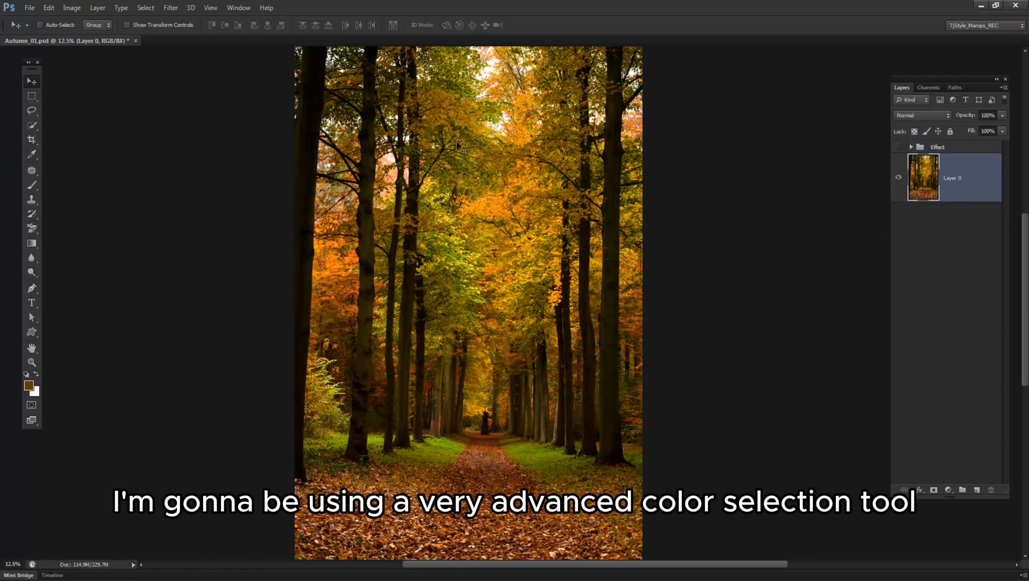
left_click(145, 7)
left_click(162, 105)
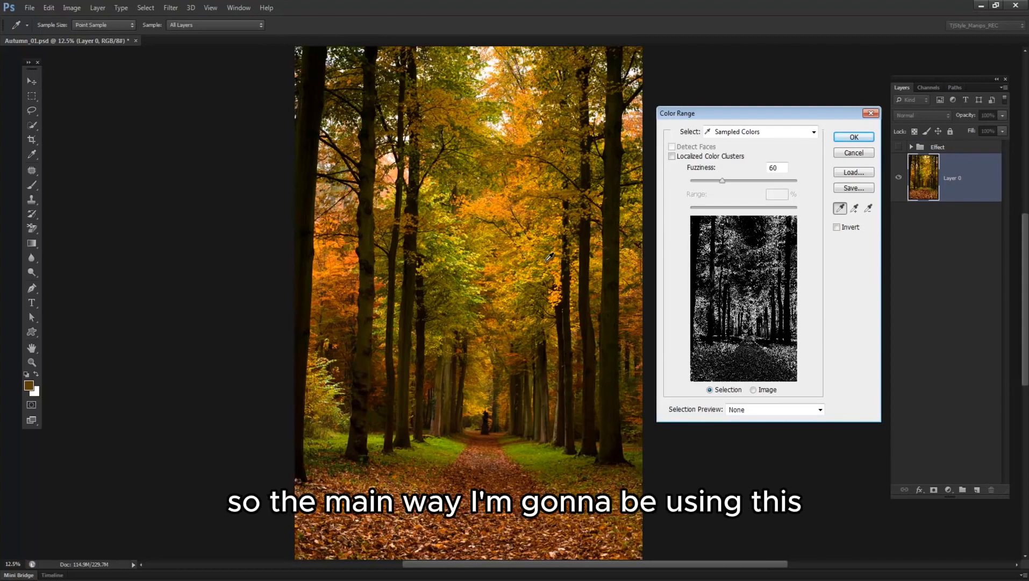
key("ctrl+plus")
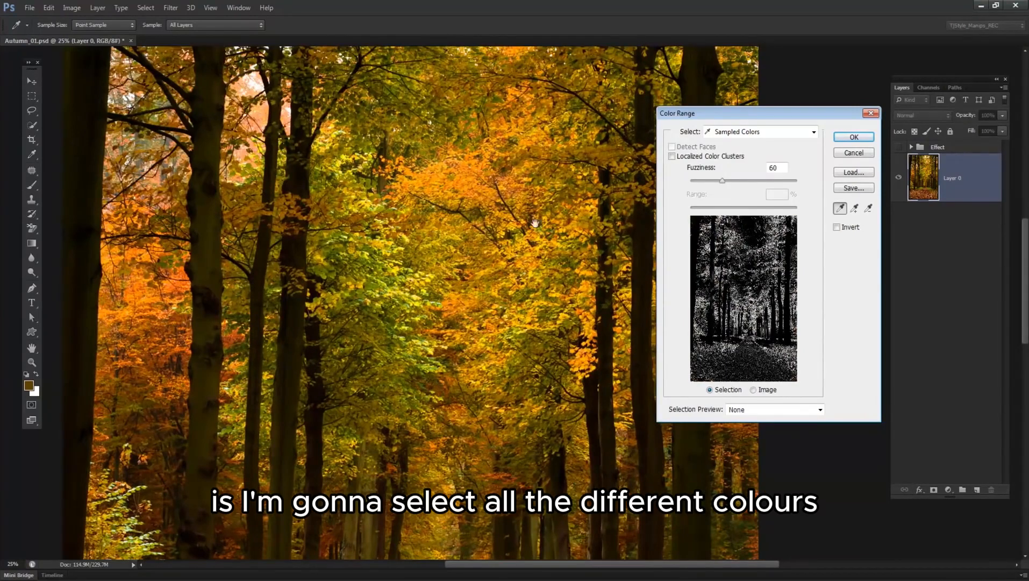
left_click_drag(465, 186, 465, 245)
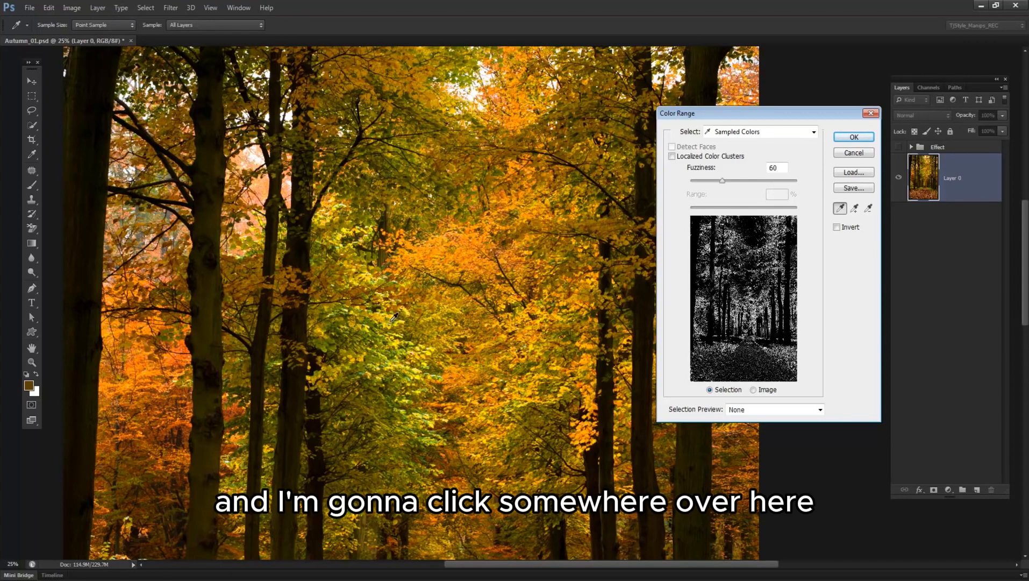
left_click(420, 319)
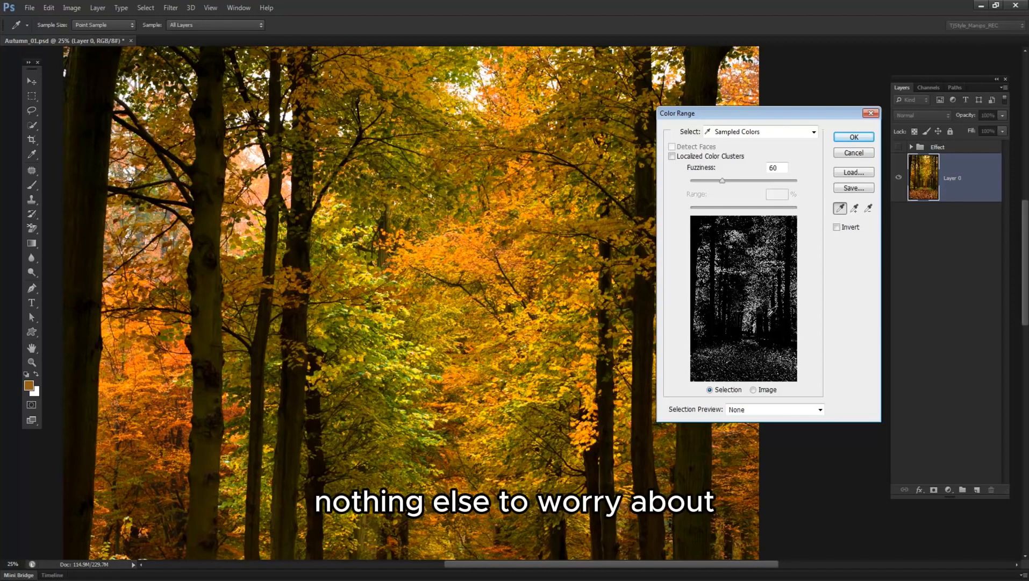
Try a new base sample on the yellow-green leaves and extend the colour range with further foliage tones.
left_click(742, 132)
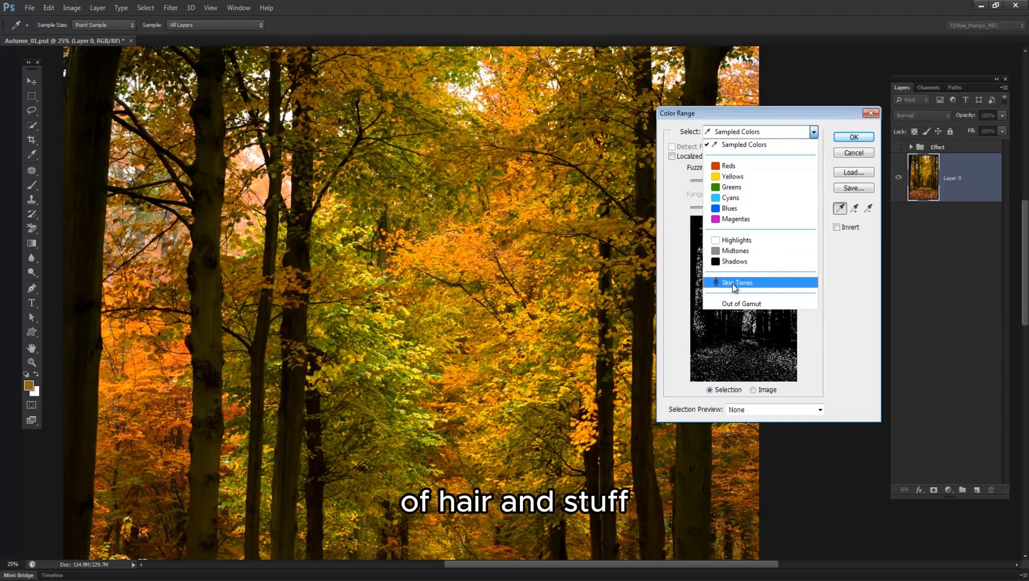
left_click(540, 245)
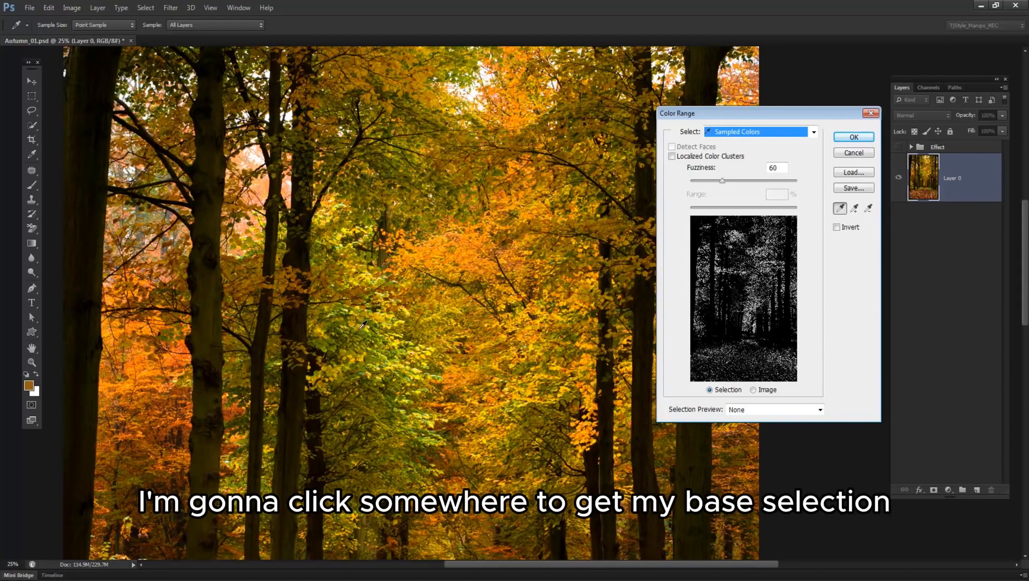
left_click(362, 323)
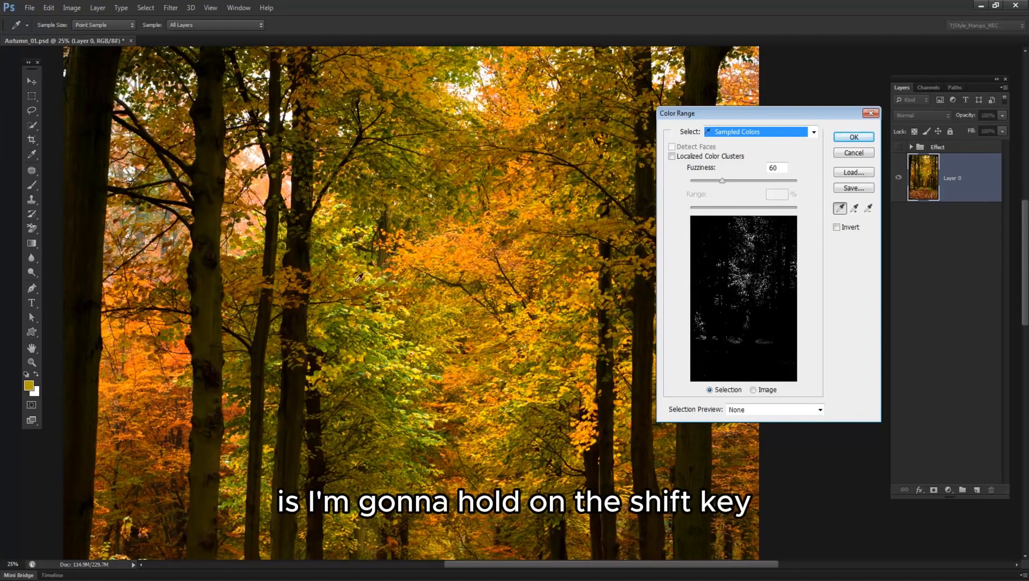
left_click(346, 231, "shift")
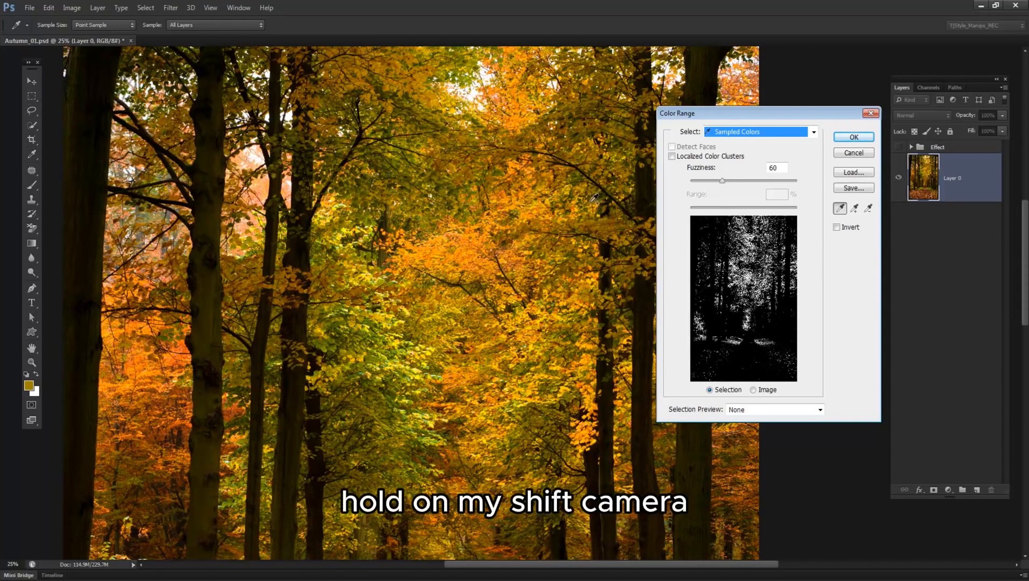
left_click(585, 145, "shift")
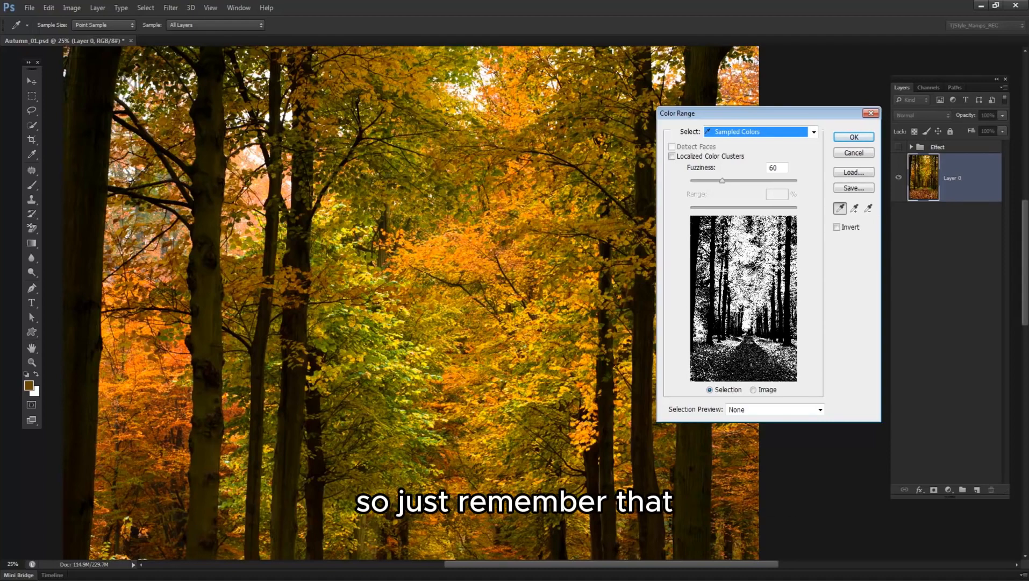
Resample the green leaves beside the central trunks, add the brighter yellow leaves, and accept the Color Range selection.
left_click(379, 345)
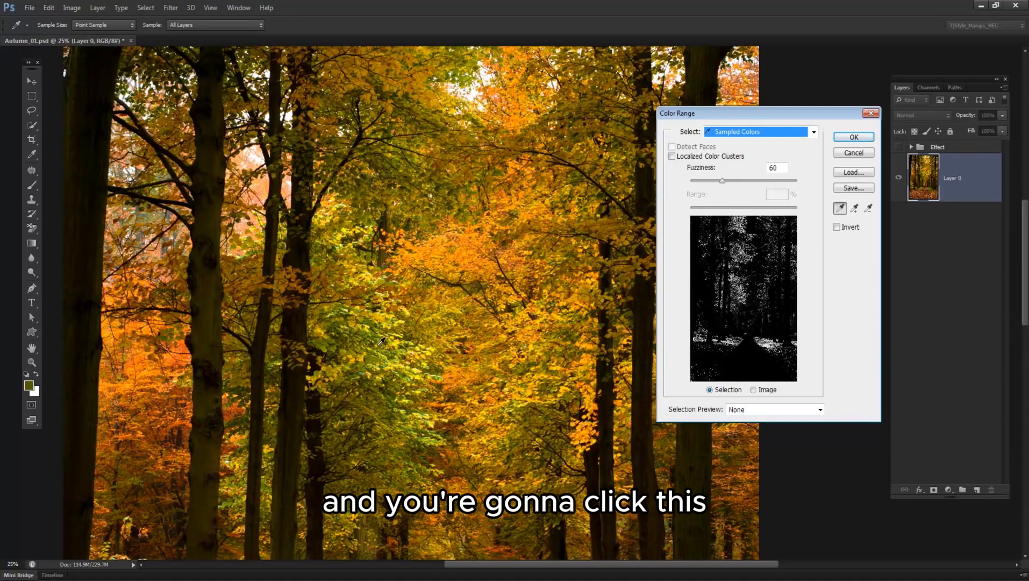
left_click(397, 357)
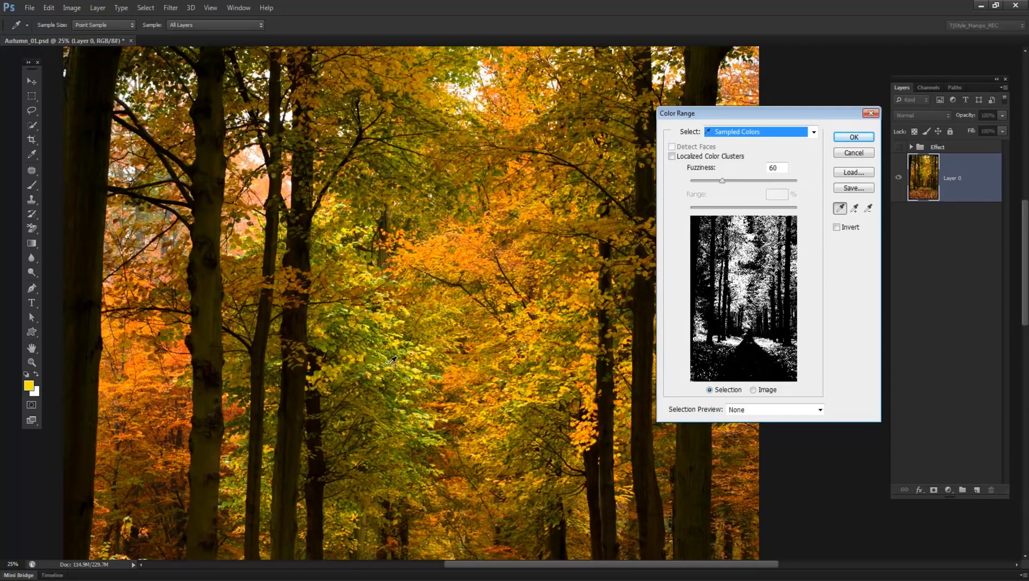
left_click(855, 138)
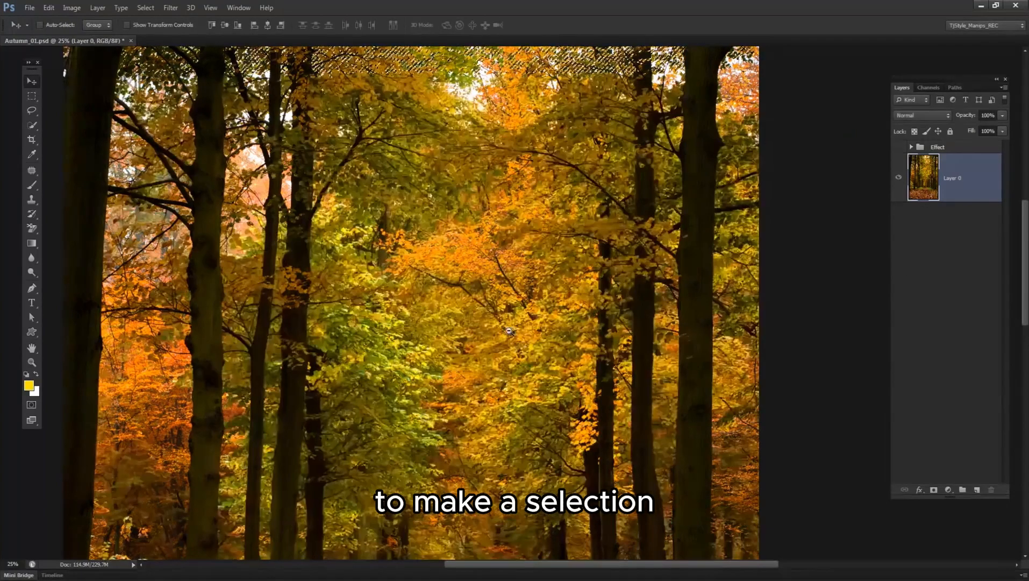
Add a Hue/Saturation adjustment layer above Layer 0, masked by the foliage selection.
left_click(509, 331, "alt")
left_click(509, 331, "alt")
left_click_drag(576, 393, 542, 280)
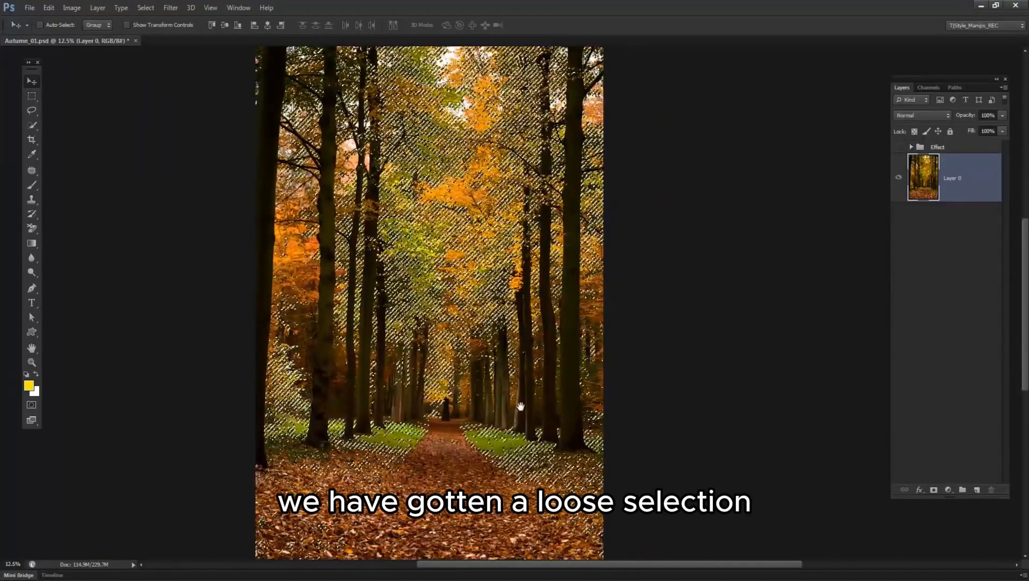
left_click_drag(520, 406, 517, 413)
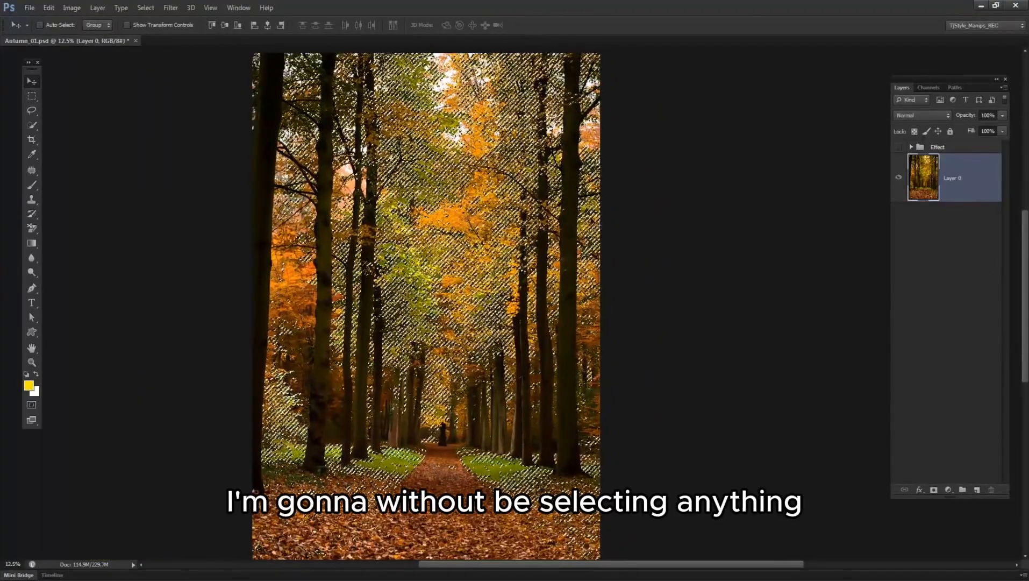
left_click(950, 489)
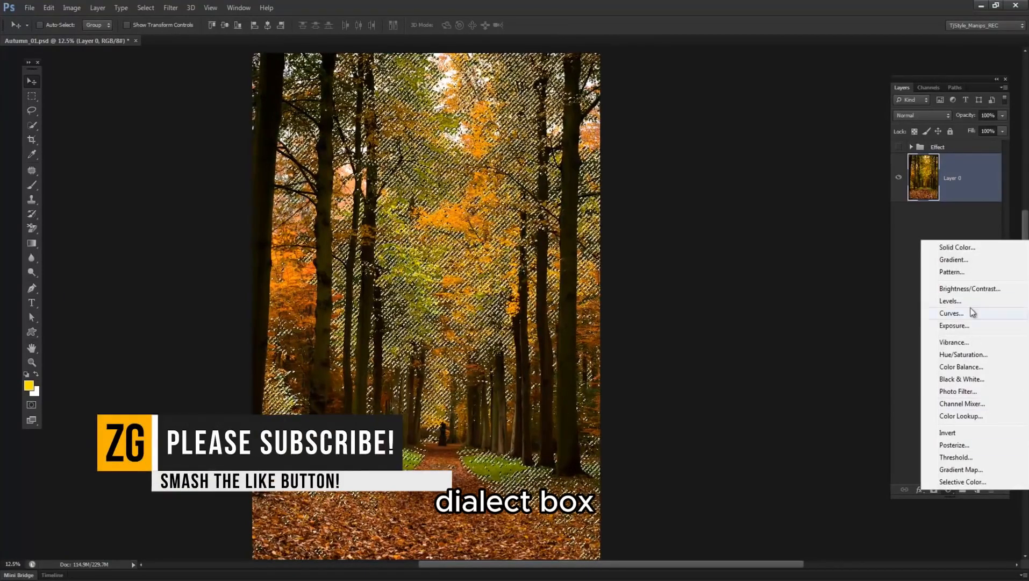
left_click(963, 354)
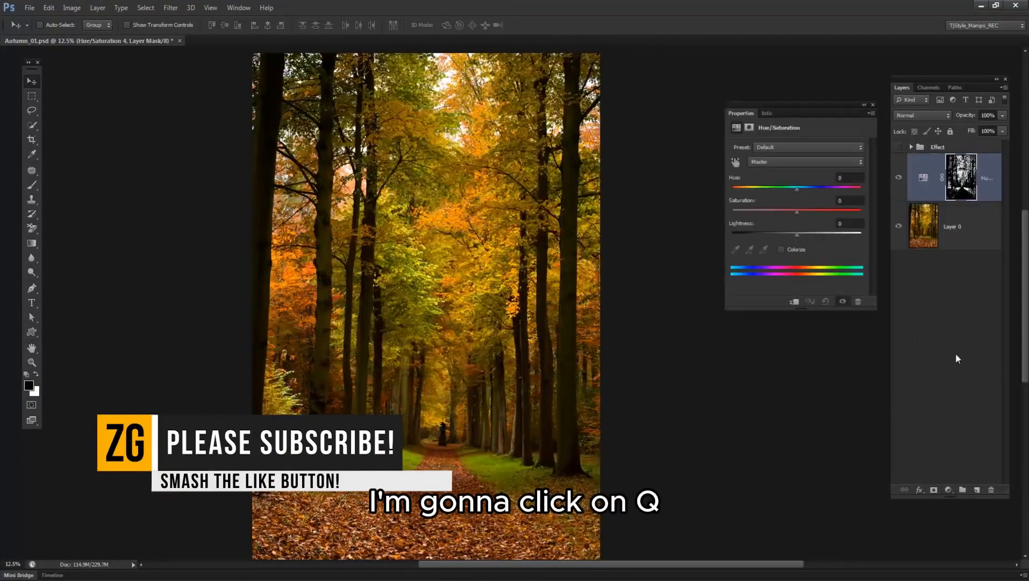
Try several hue shifts on the foliage adjustment and set Hue to -8.
mouse_move(797, 188)
left_mouse_down()
mouse_move(839, 188)
mouse_move(701, 188)
mouse_move(808, 191)
left_mouse_up()
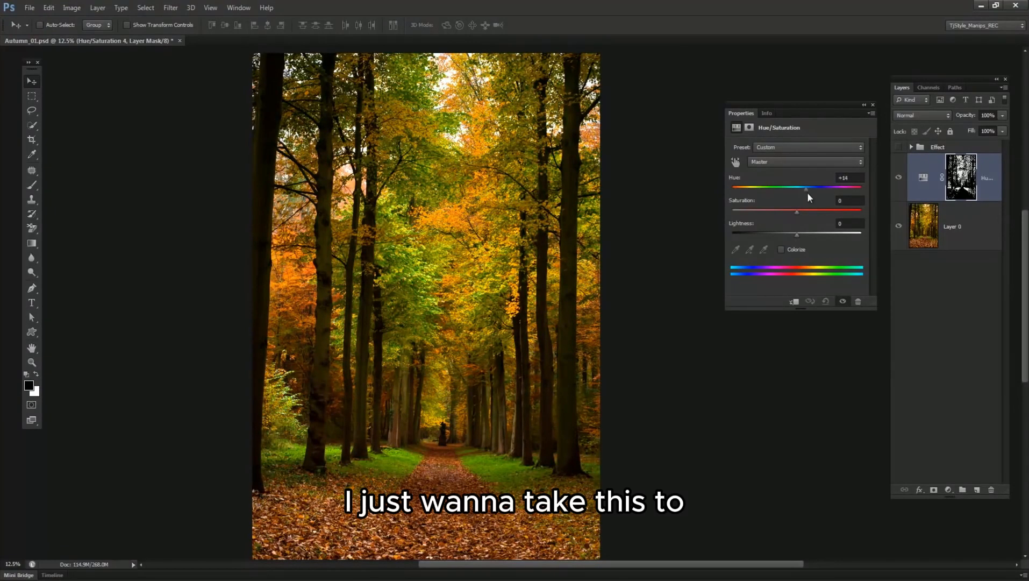
left_click(851, 177)
type("-15")
key("Return")
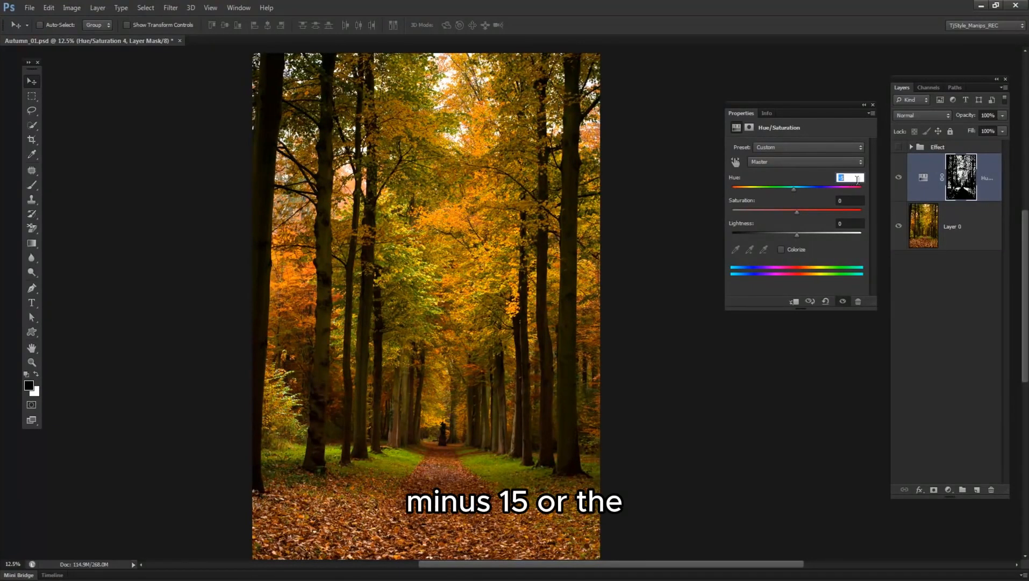
type("-10")
key("Return")
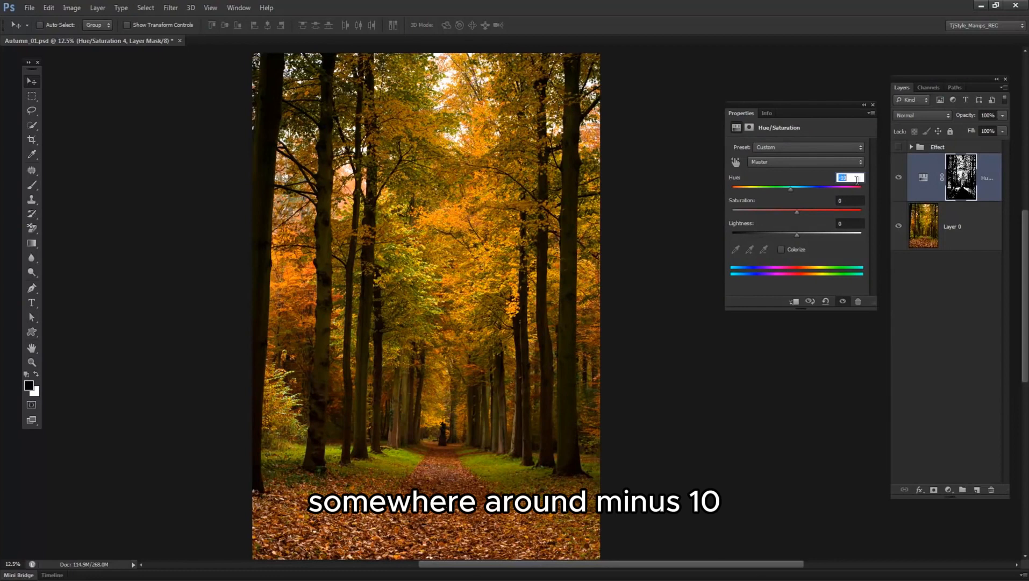
type("-8")
key("Return")
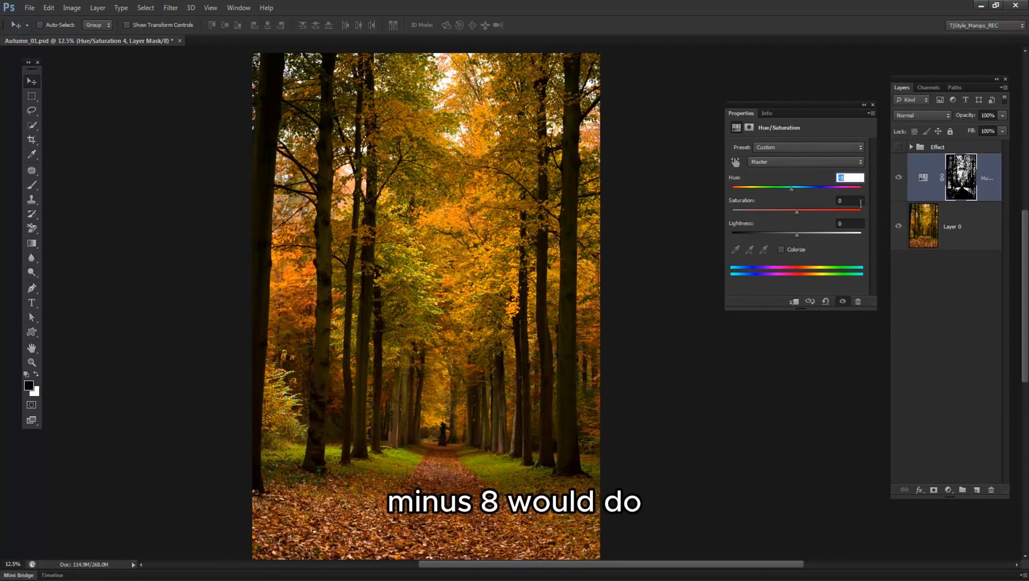
Set the foliage adjustment's Saturation to +2 and Lightness to -2, and close its properties.
left_click(845, 200)
scroll(850, 200, "up", 2)
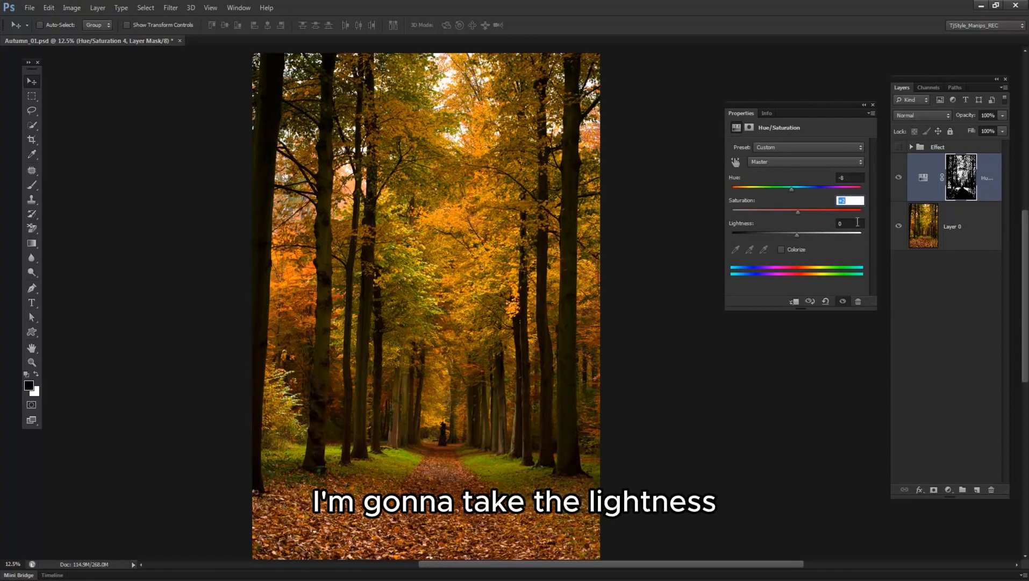
left_click(857, 222)
key("Down")
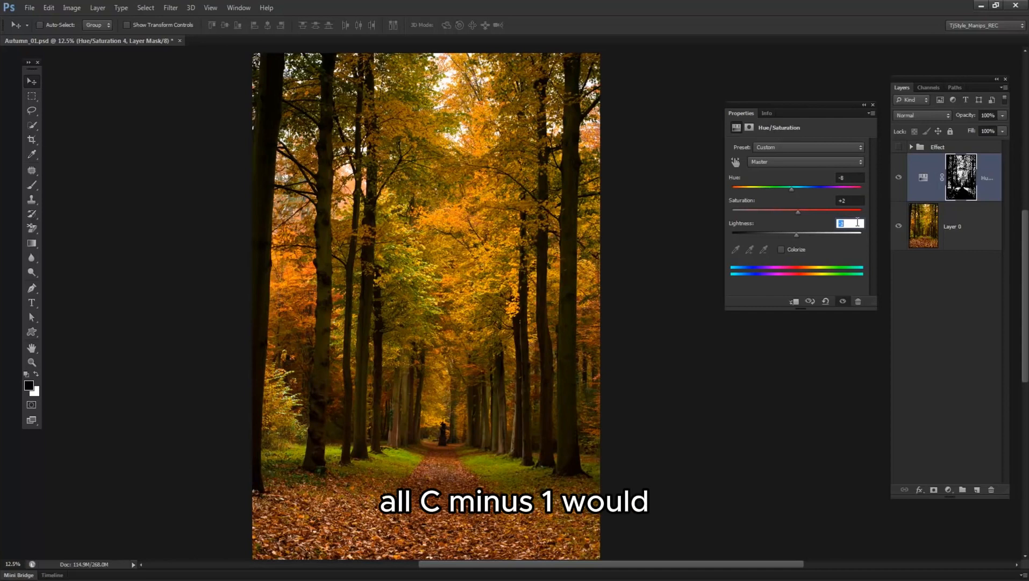
key("Up")
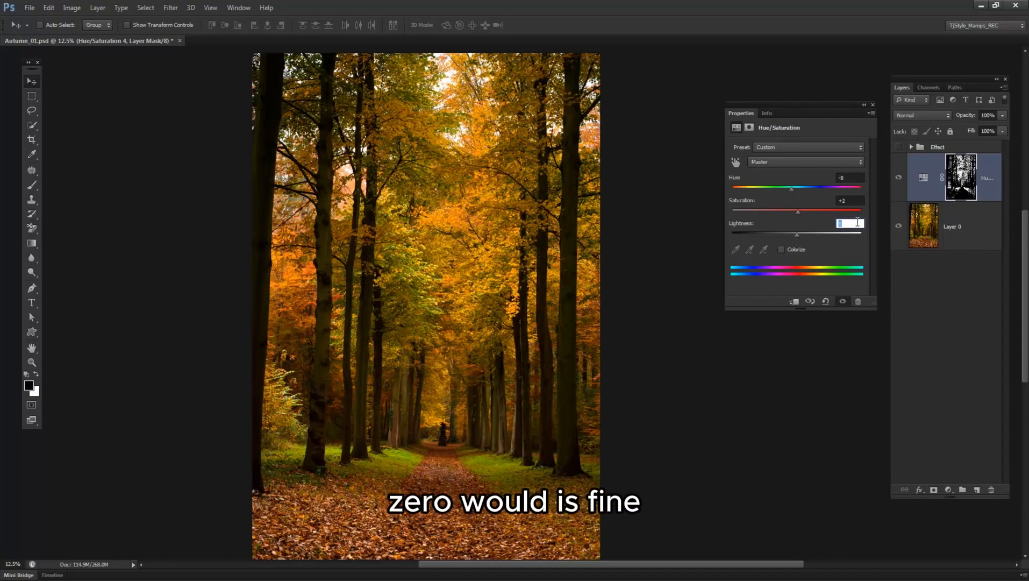
key("Down")
key("Down")
left_click(922, 180)
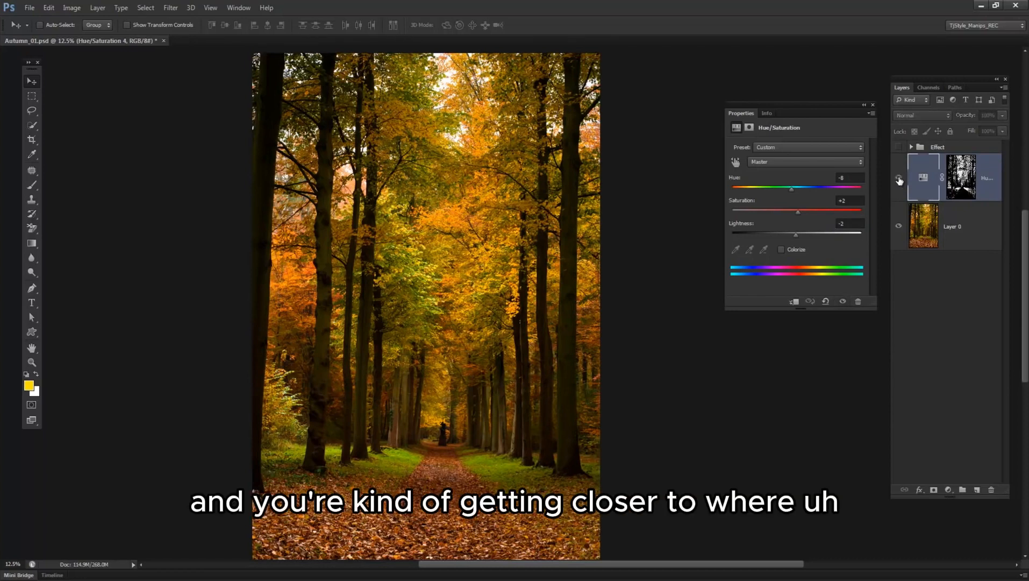
left_click(872, 106)
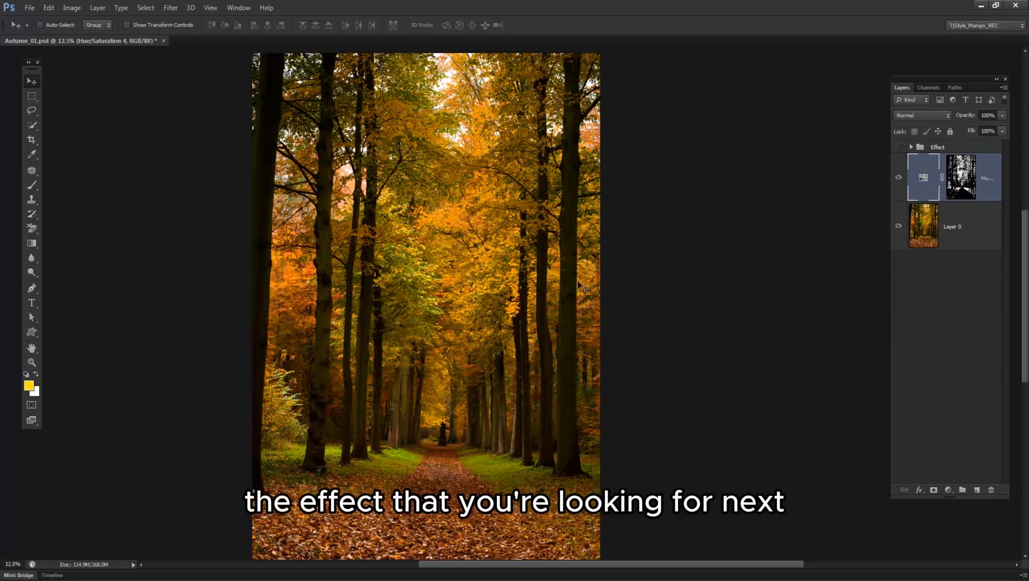
Open Color Range on Layer 0 and sample the dark bark of the large trunk near the photo's right edge.
left_click(969, 238)
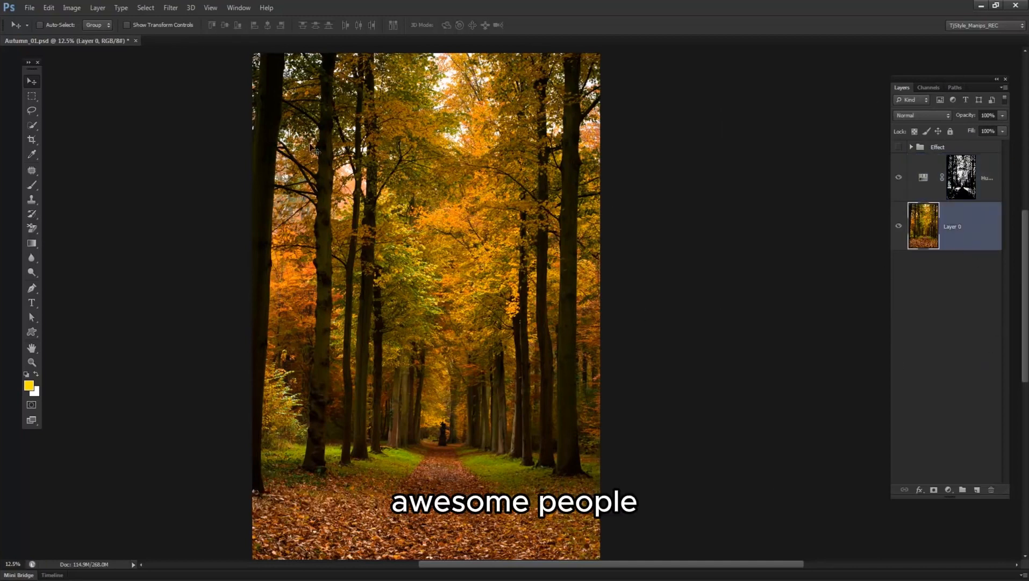
left_click(146, 7)
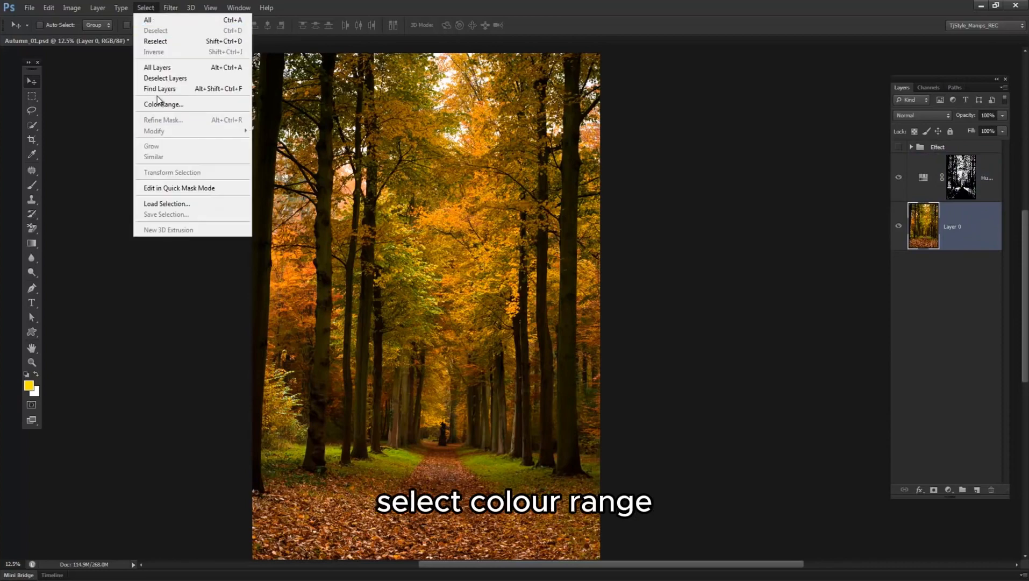
left_click(161, 104)
left_click(551, 329, "ctrl")
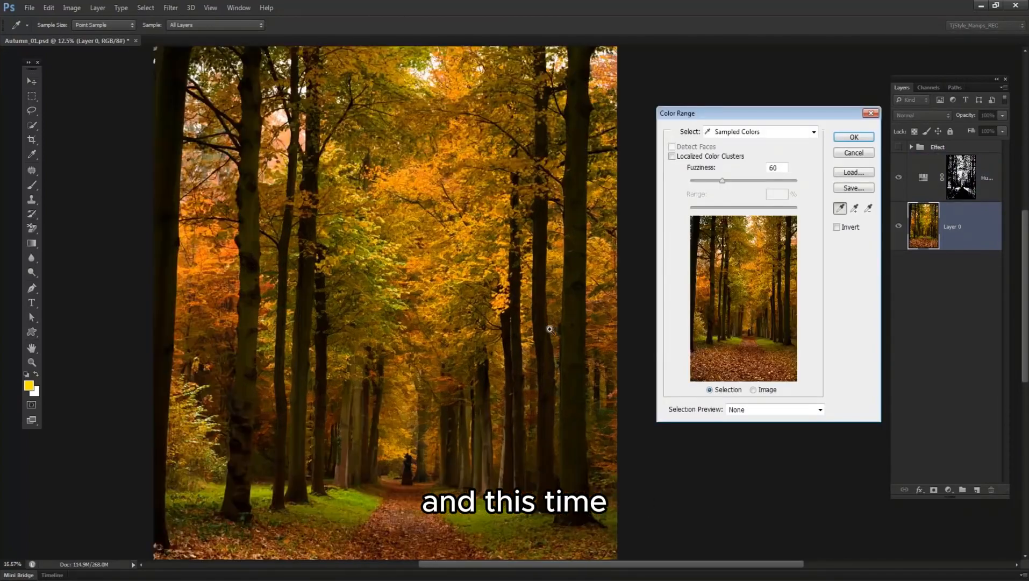
left_click(551, 329, "ctrl")
left_click_drag(574, 319, 512, 307)
left_click(507, 297, "ctrl")
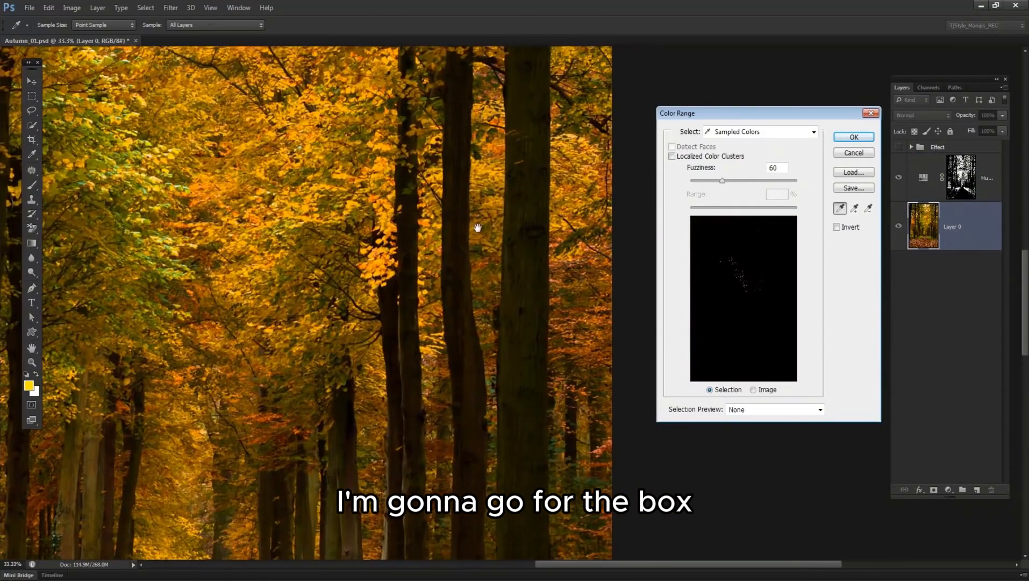
left_click_drag(491, 386, 477, 315)
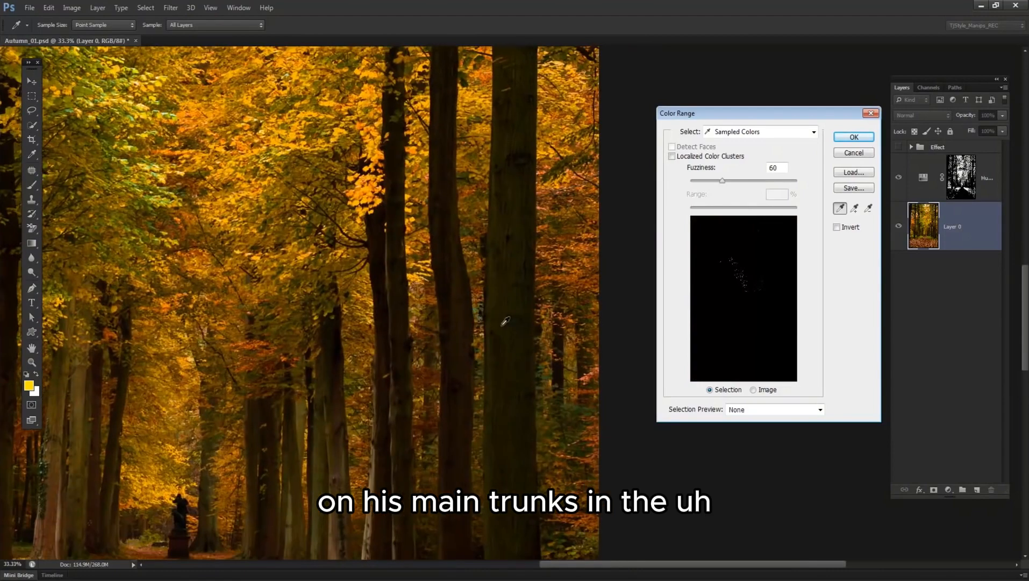
left_click(520, 350)
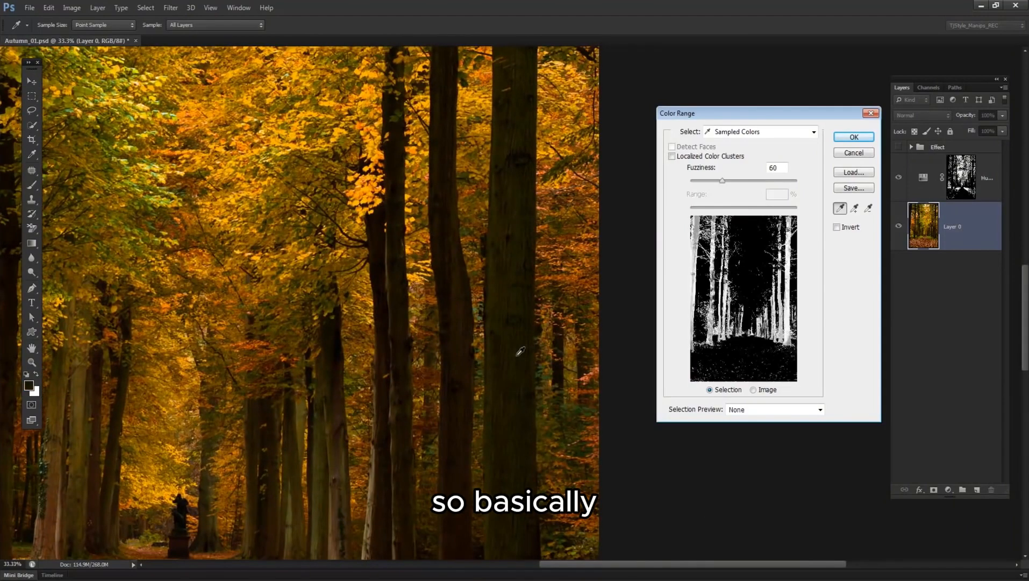
Extend the Color Range sampling to bark tones on the other trunks across the photo.
key("ctrl+minus")
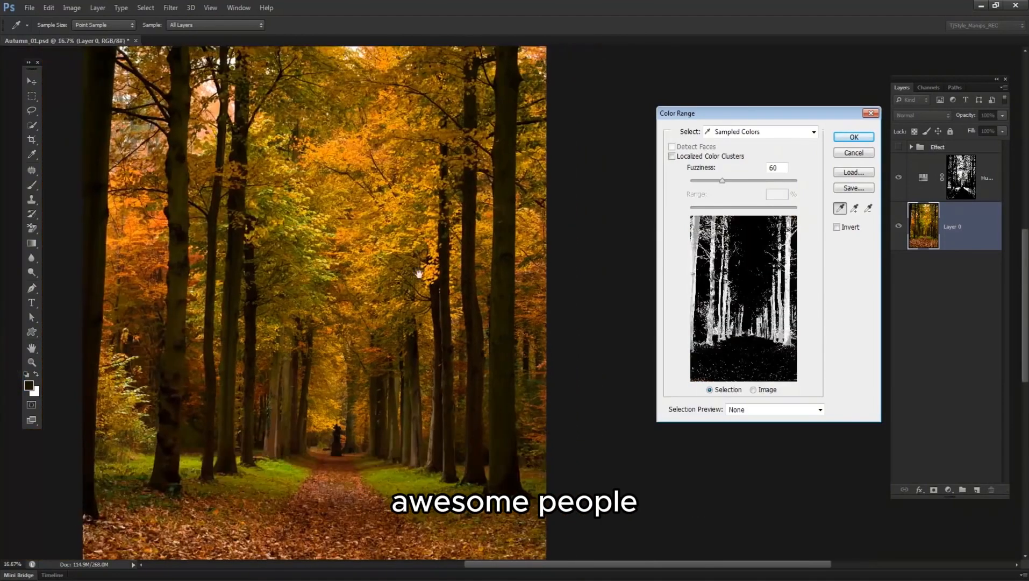
left_click_drag(409, 274, 472, 310)
left_click(247, 235, "shift")
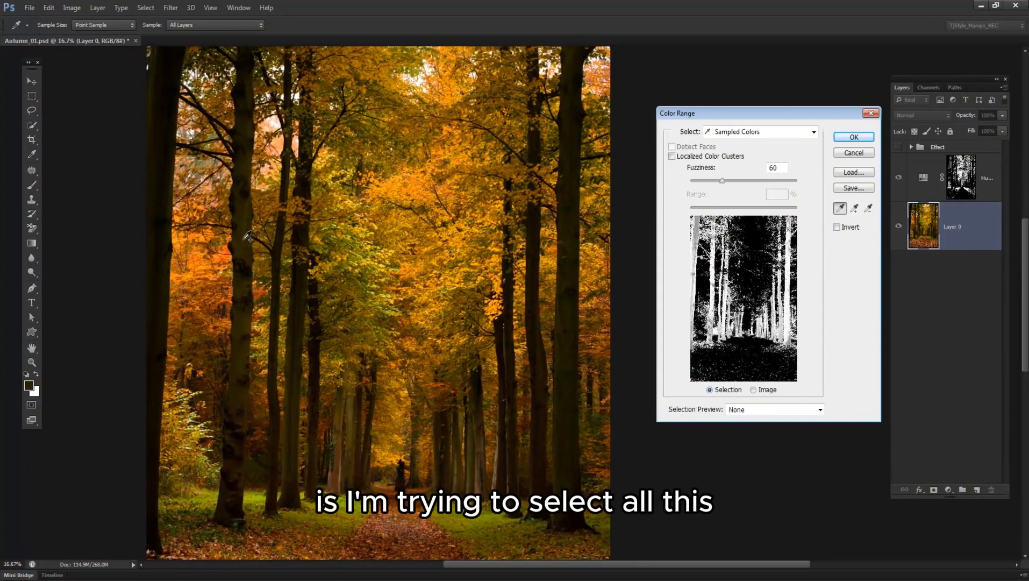
left_click_drag(257, 220, 334, 191)
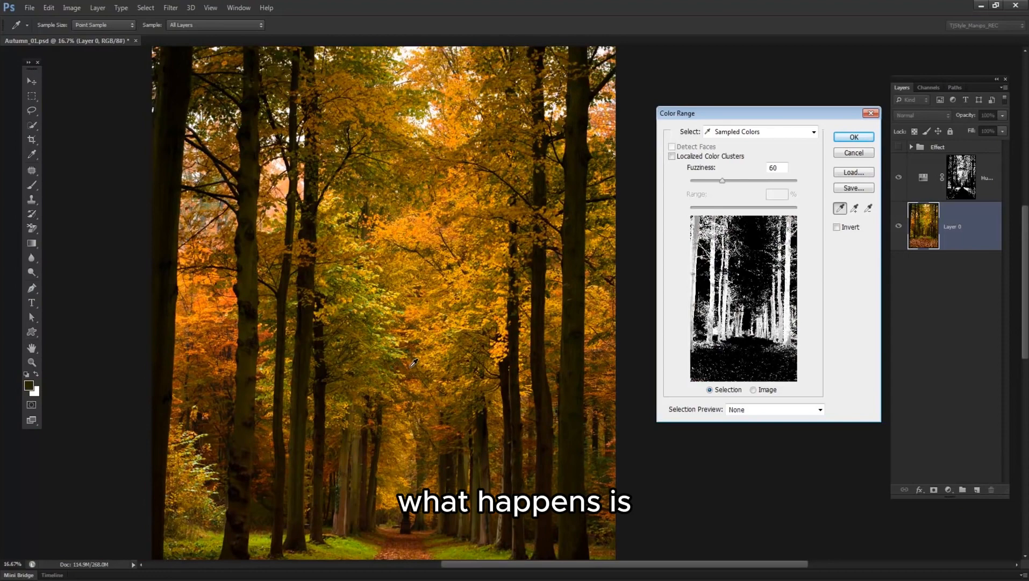
left_click(174, 106)
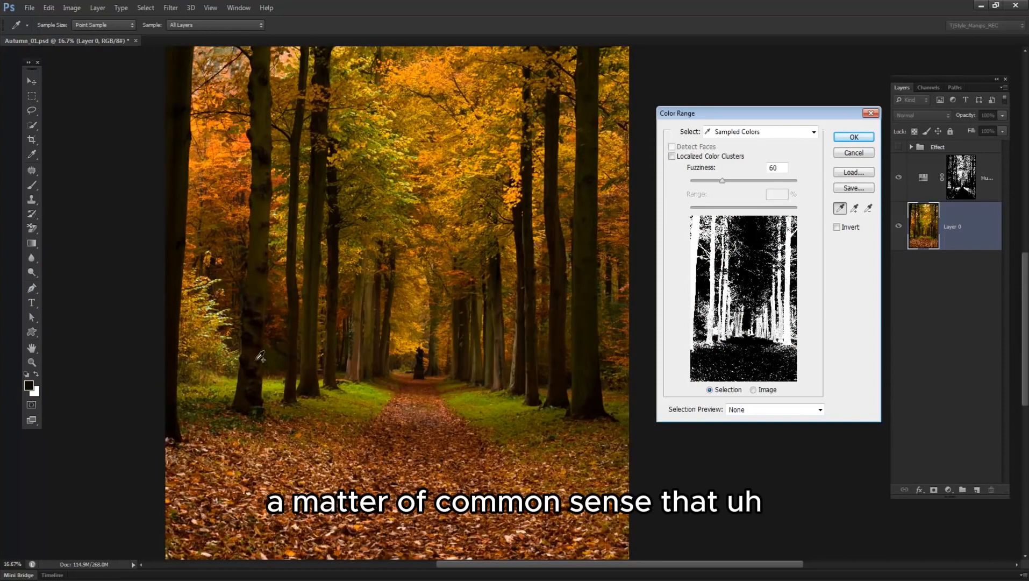
left_click(258, 354, "shift")
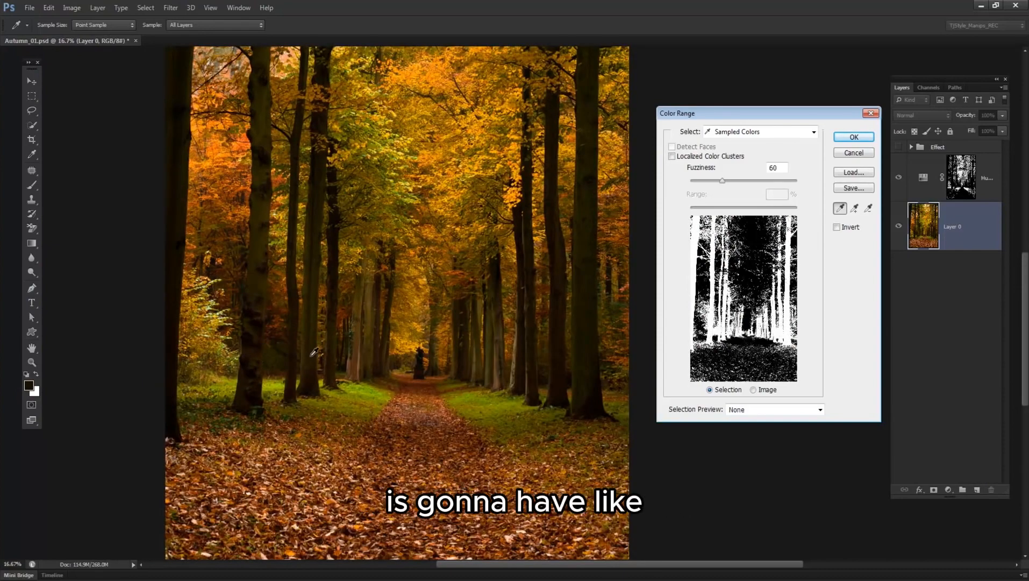
left_click_drag(374, 267, 338, 302)
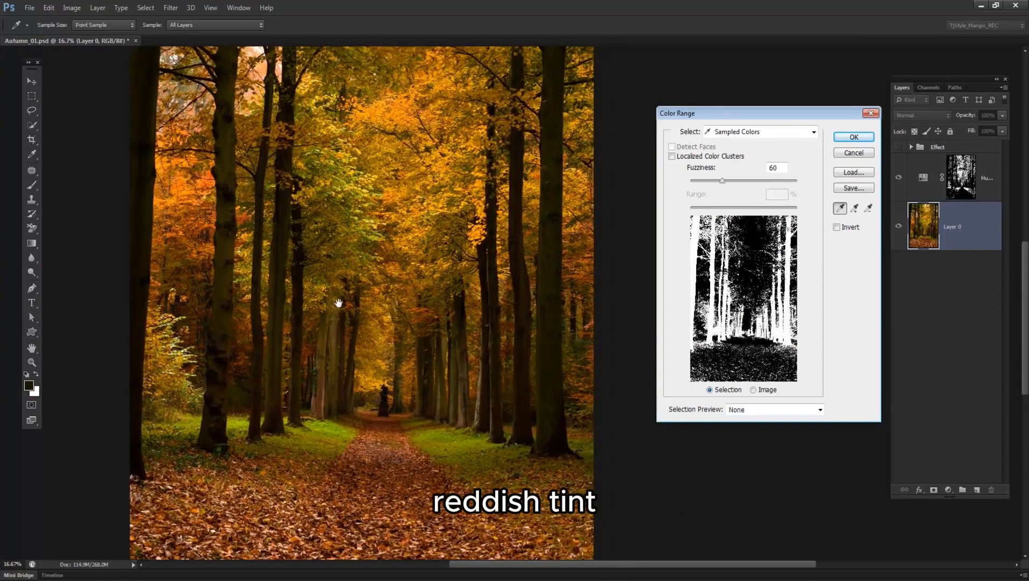
left_click(462, 369, "shift")
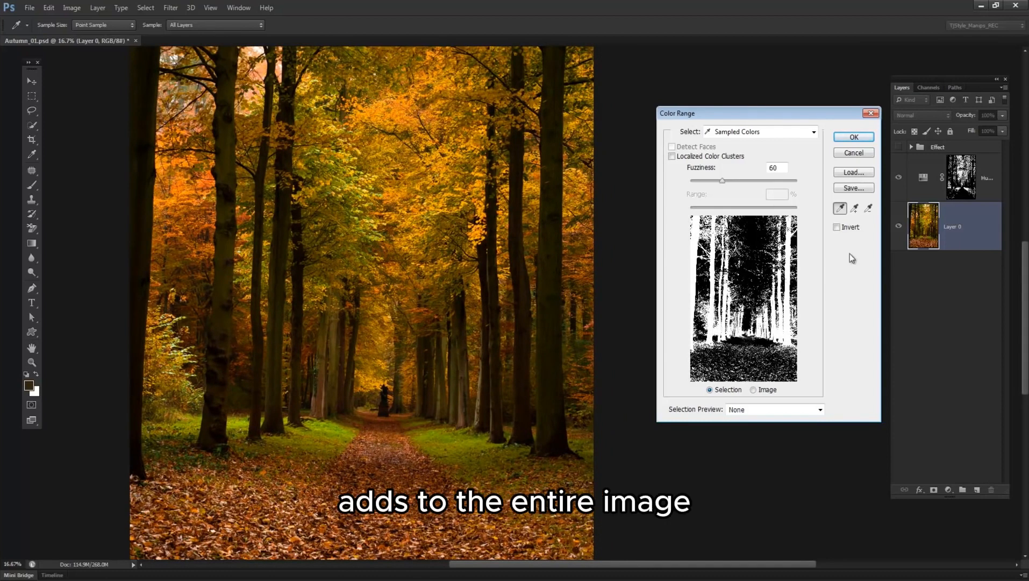
Lower the Color Range Fuzziness to 35.
left_click(783, 169)
key("Down")
key("Down")
key("Down")
key("Down")
key("Down")
key("Down")
key("Down")
key("Down")
key("Down")
key("Down")
key("Down")
key("Down")
key("Down")
key("Down")
key("Down")
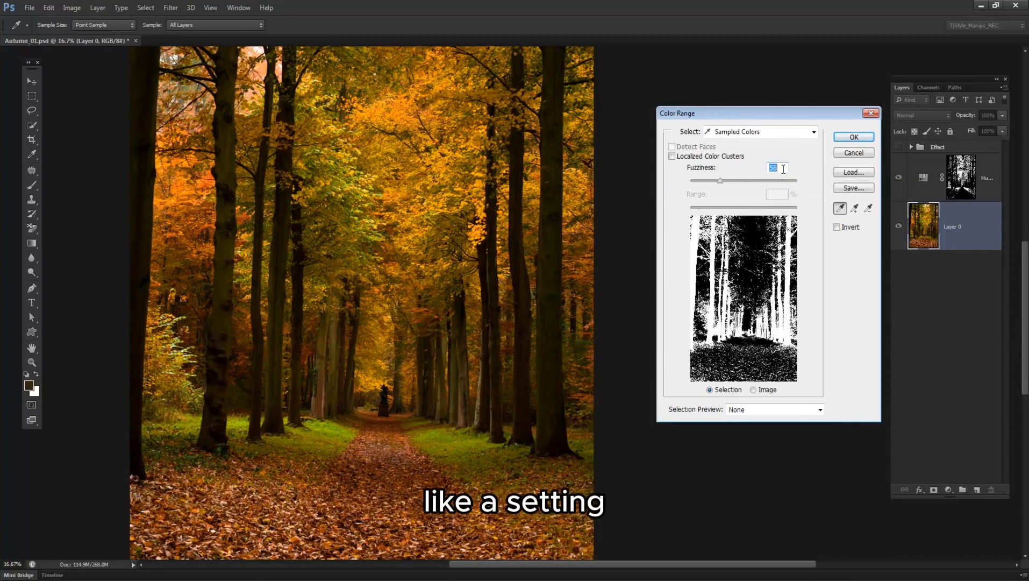
key("Down")
key("Down")
key("Down")
key("Down")
key("Down")
key("Down")
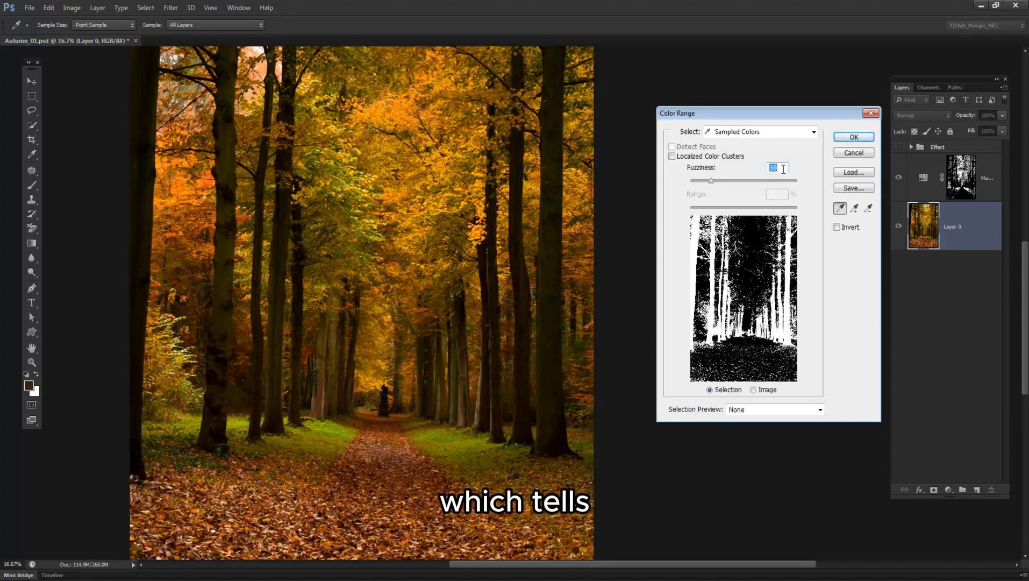
key("Down")
key("Down")
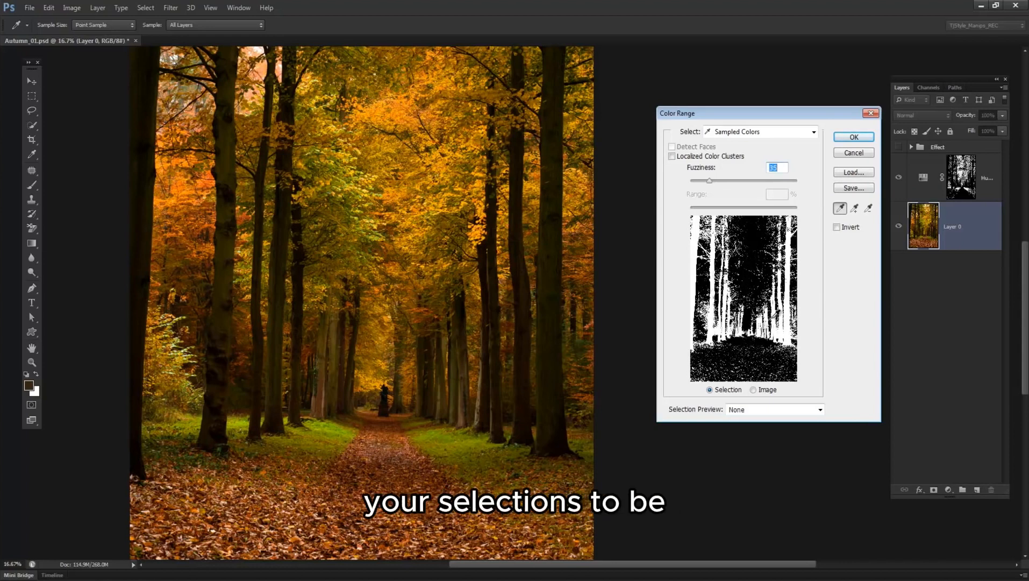
Sample the green grass beside the path and try Fuzziness values of 122, 30 and 127.
left_click(341, 428)
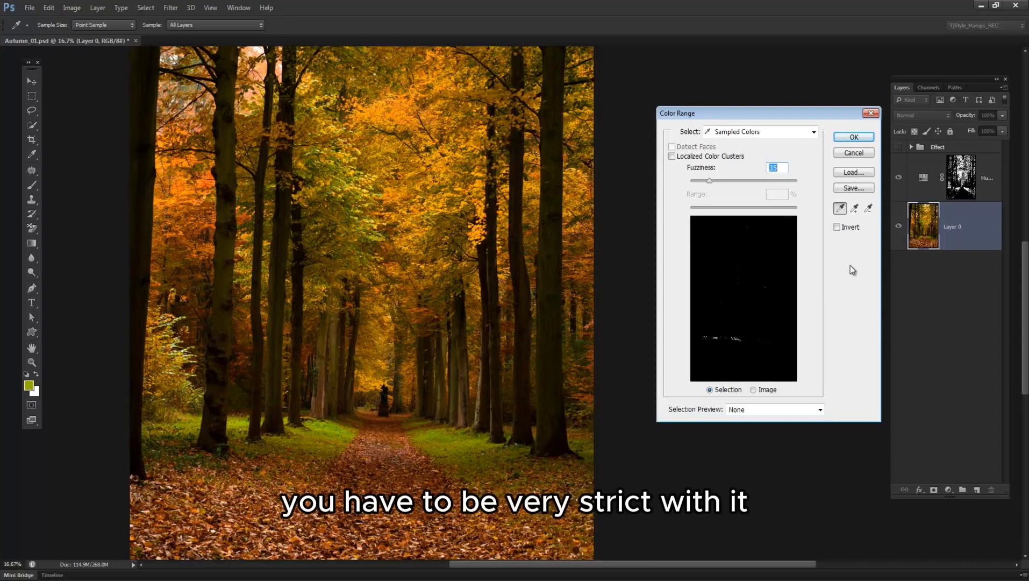
left_click_drag(723, 182, 756, 184)
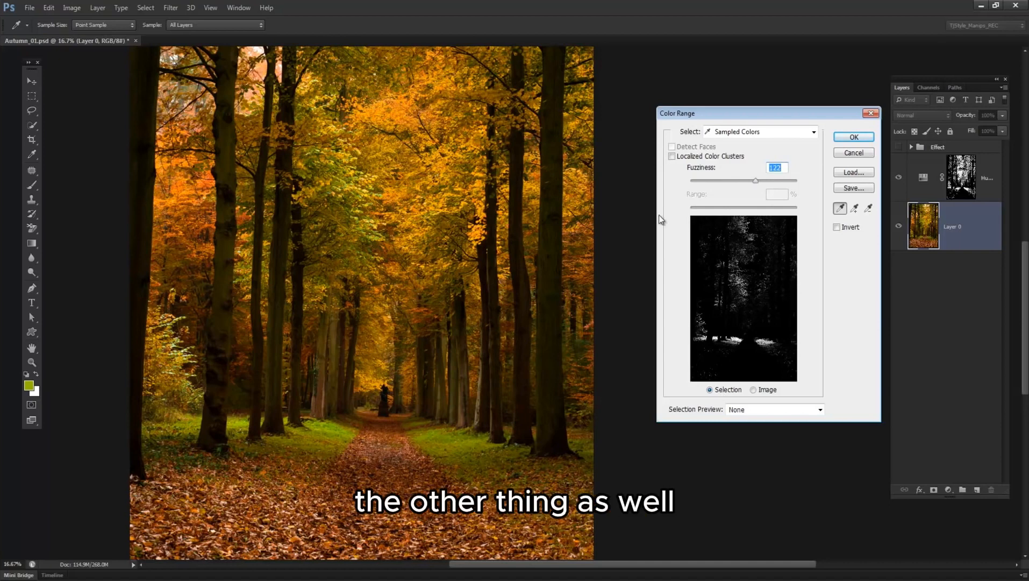
type("30")
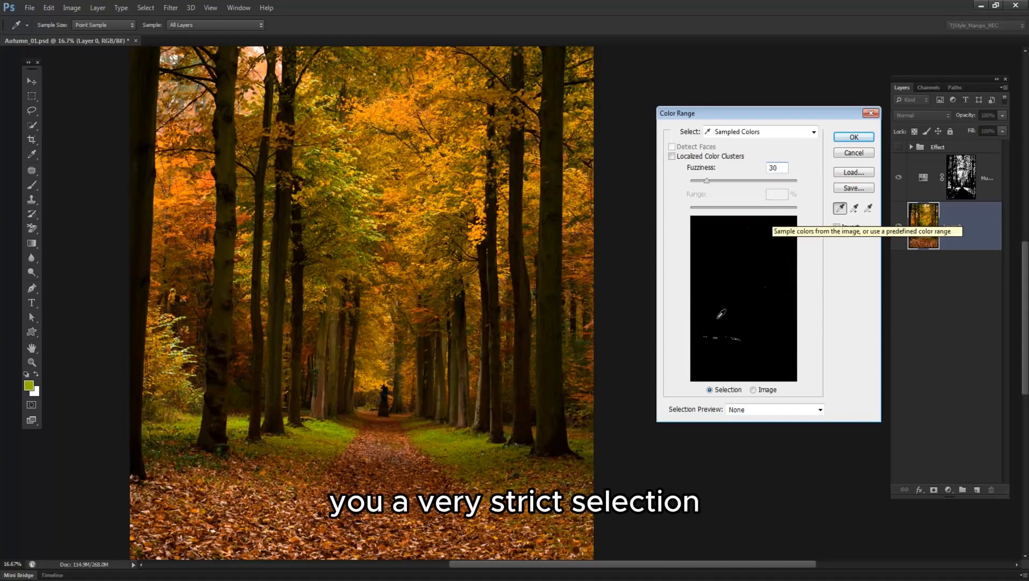
left_click_drag(706, 181, 758, 182)
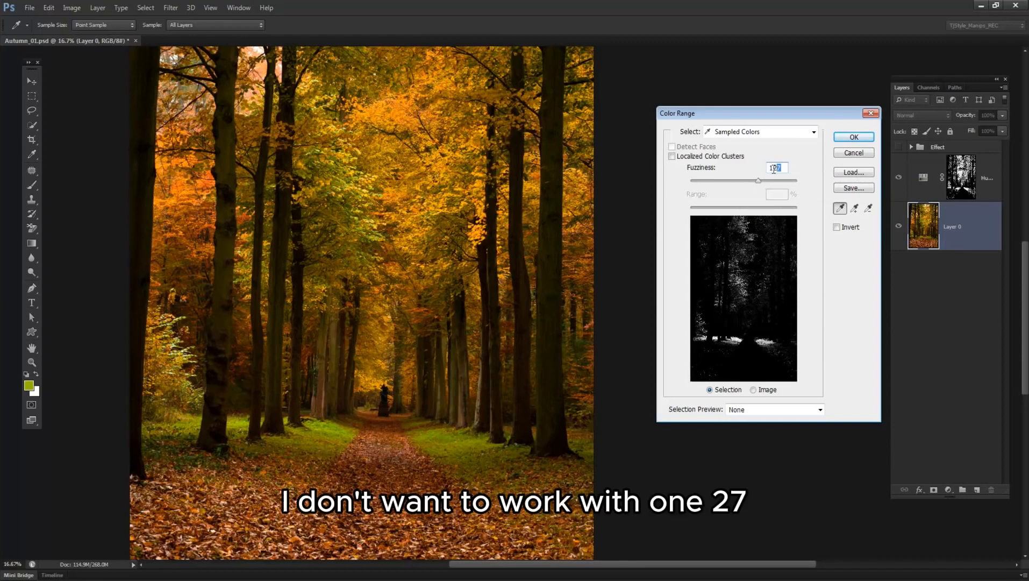
Set Fuzziness to 50, resample the bark on the large trunks, and accept the Color Range selection.
type("50")
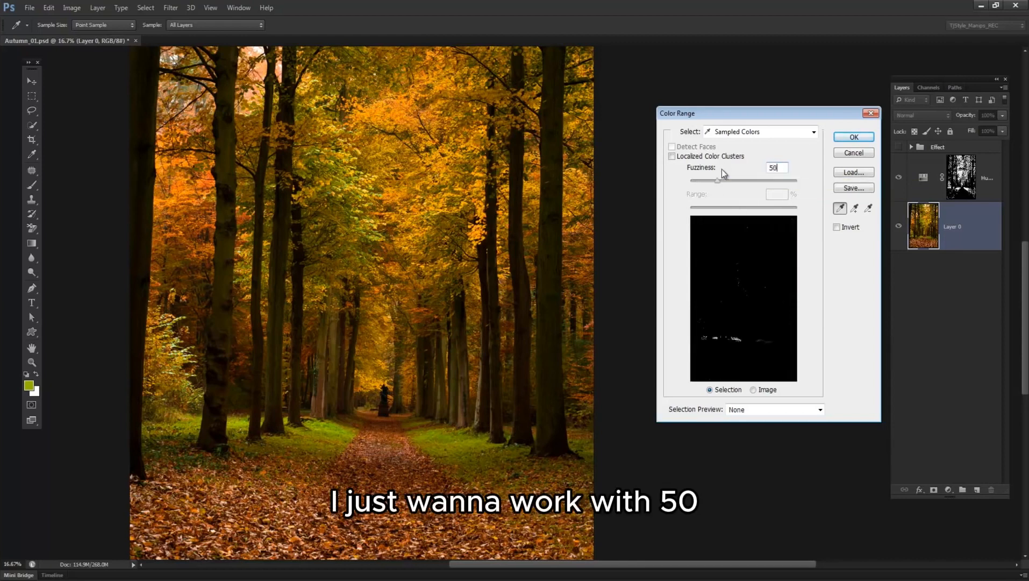
left_click(229, 276)
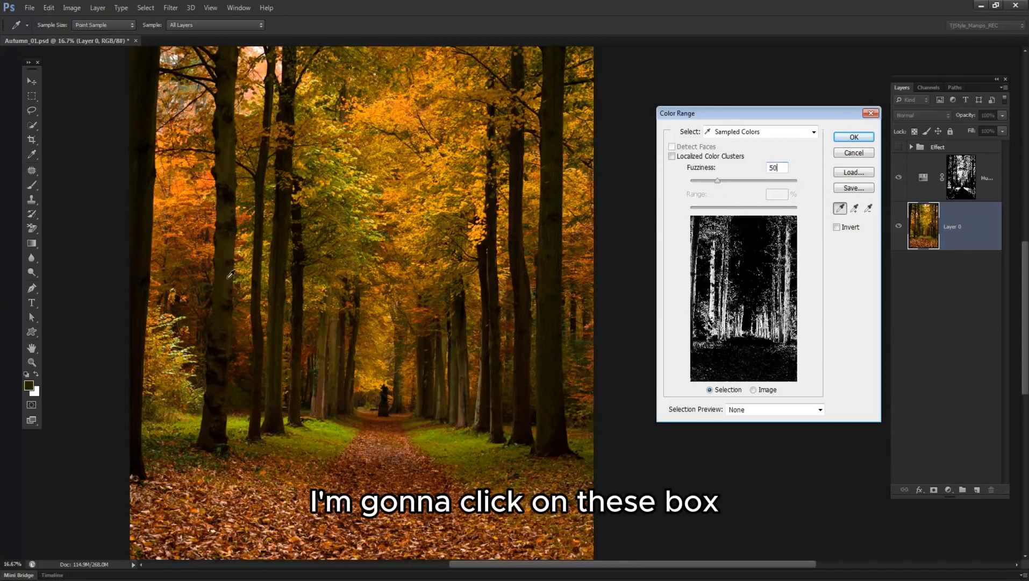
left_click(551, 275)
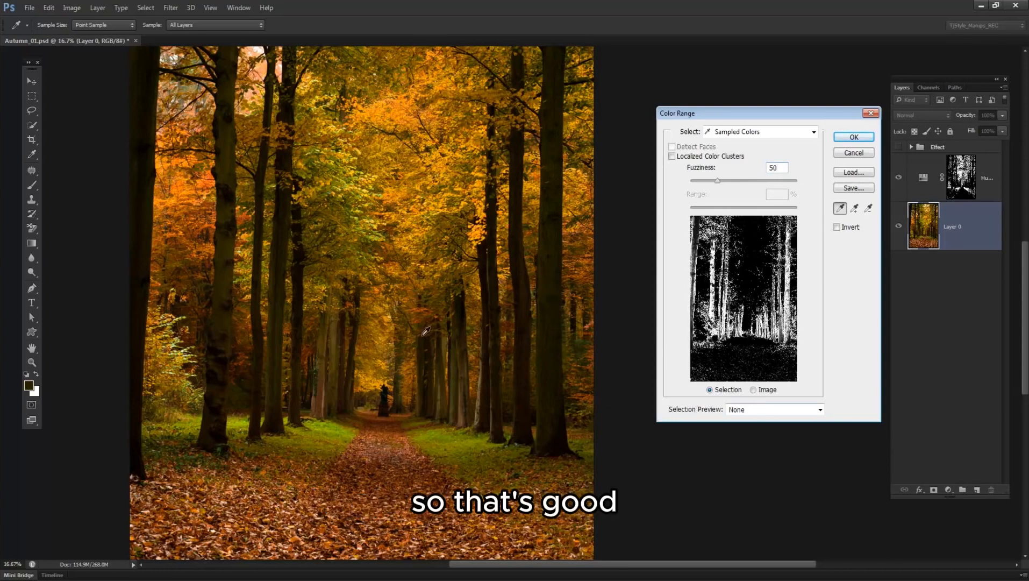
left_click(537, 312)
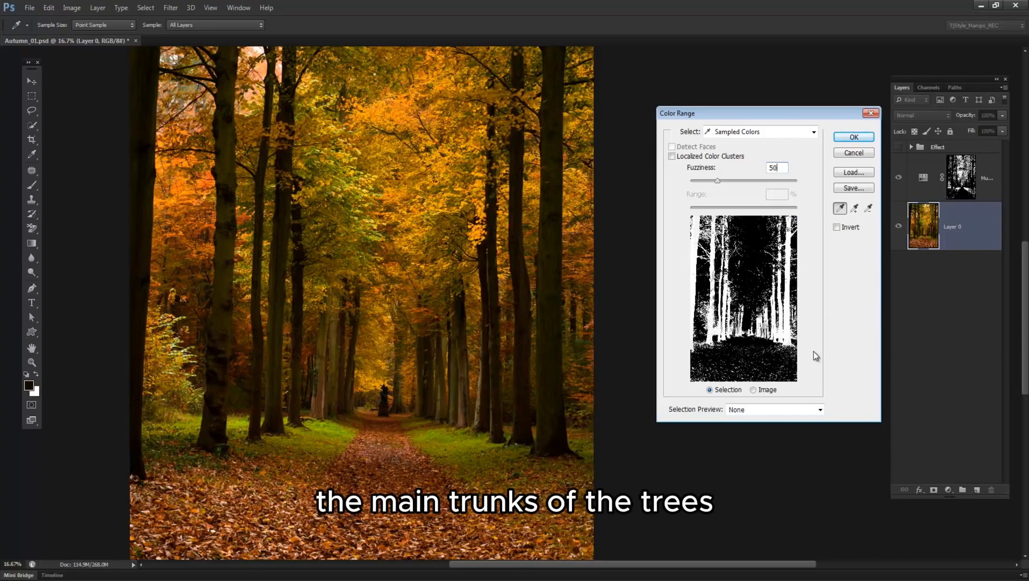
left_click(854, 137)
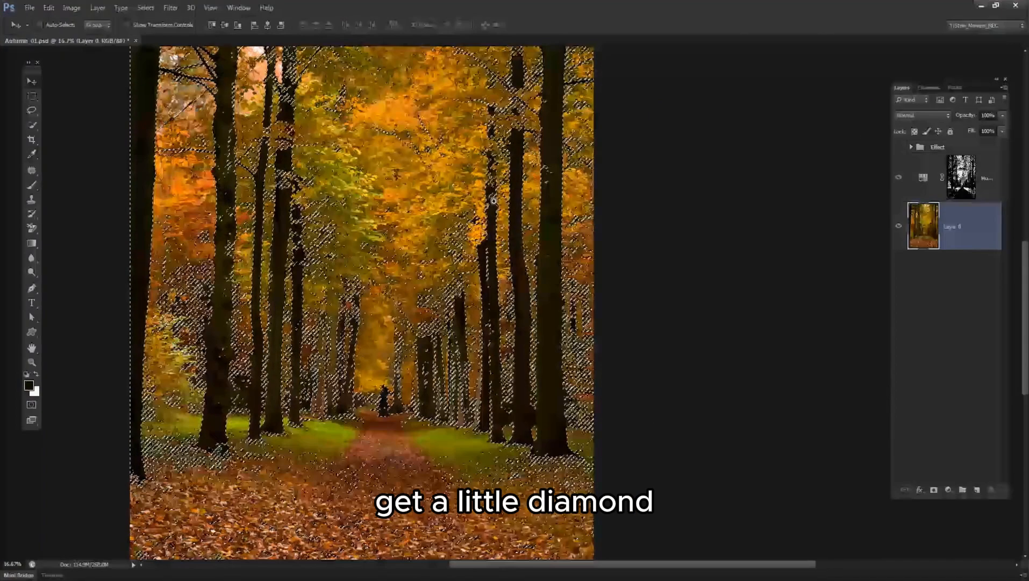
Add a Hue/Saturation adjustment layer directly above Layer 0, masked by the trunk selection.
scroll(455, 211, "down", 1)
left_click_drag(402, 193, 436, 282)
left_click(436, 282, "alt")
left_click(576, 309, "ctrl")
left_click_drag(582, 312, 528, 238)
left_click(948, 490)
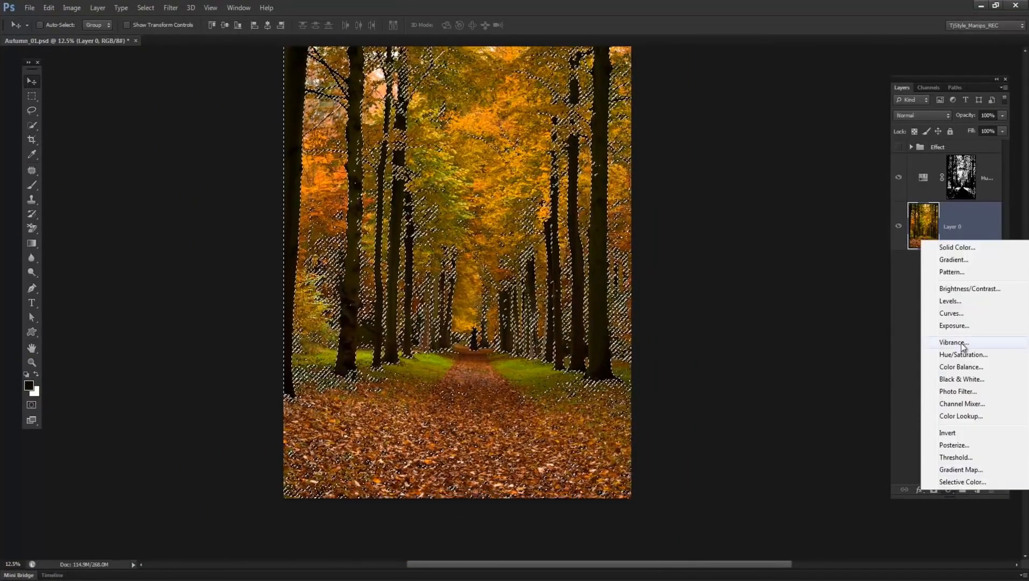
left_click(961, 355)
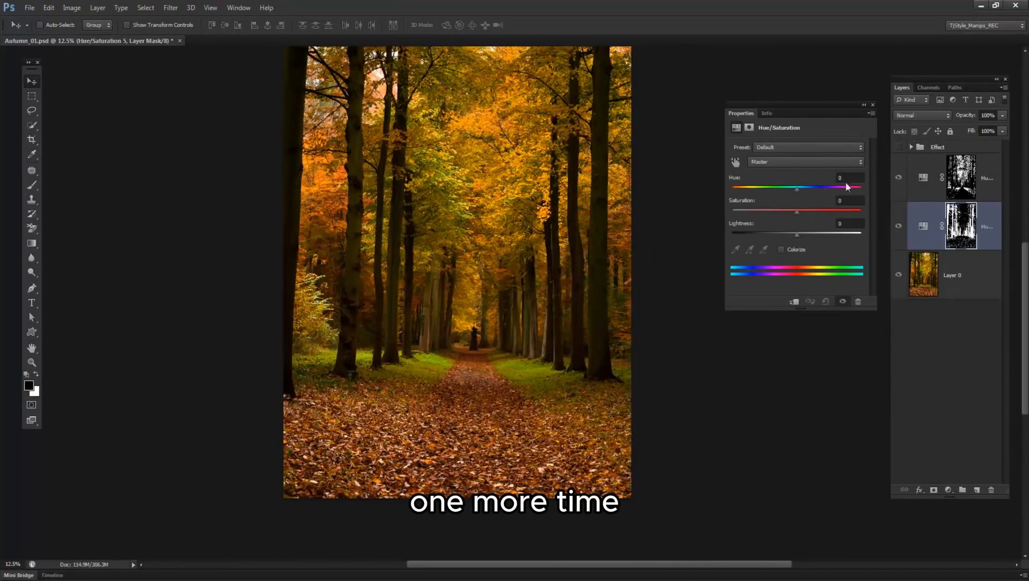
Set the trunk adjustment's Hue to -10 and Saturation to +5.
left_click(855, 178)
scroll(855, 178, "down", 7)
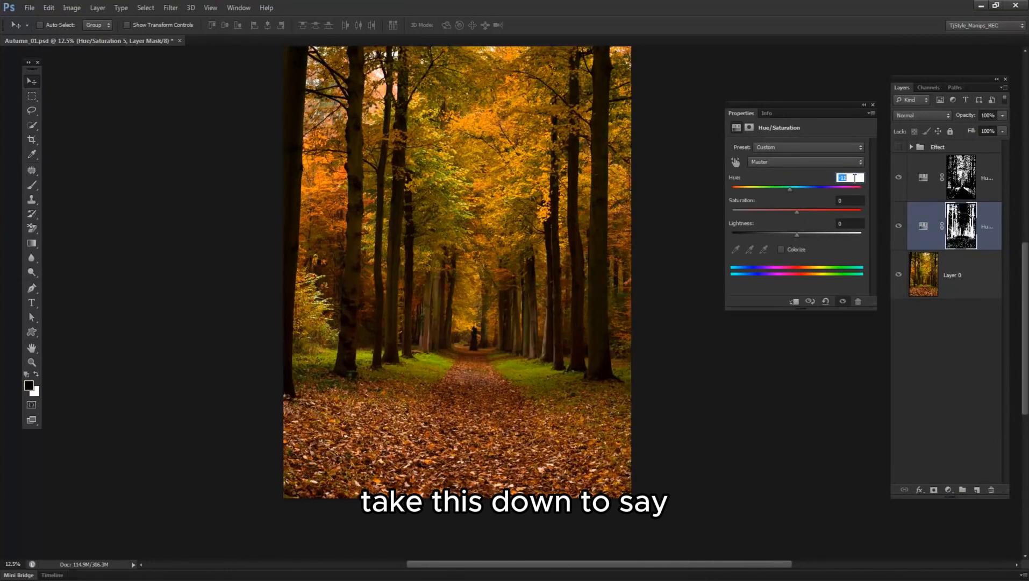
scroll(855, 178, "up", 1)
left_click(855, 200)
scroll(855, 200, "up", 2)
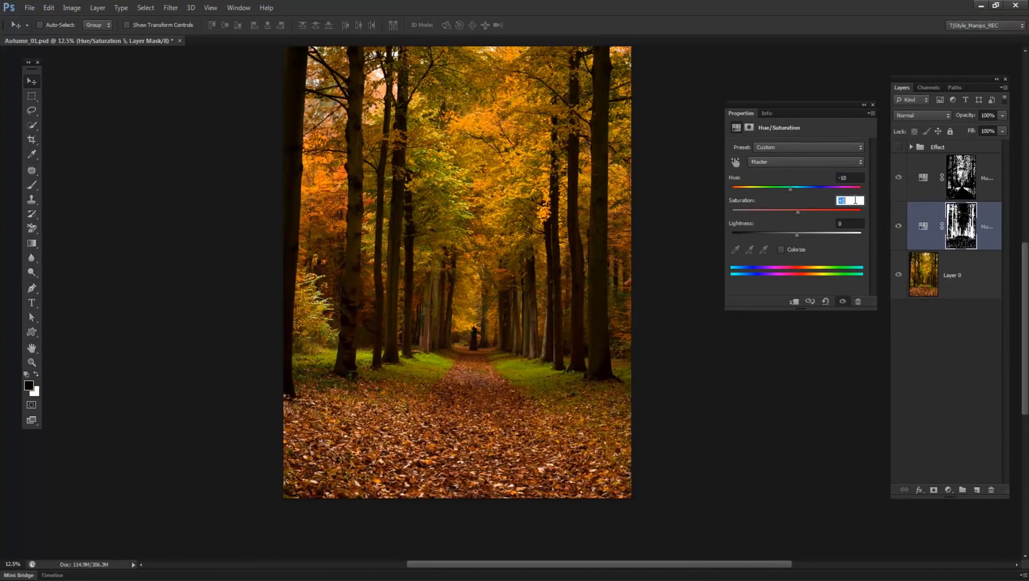
scroll(855, 200, "up", 1)
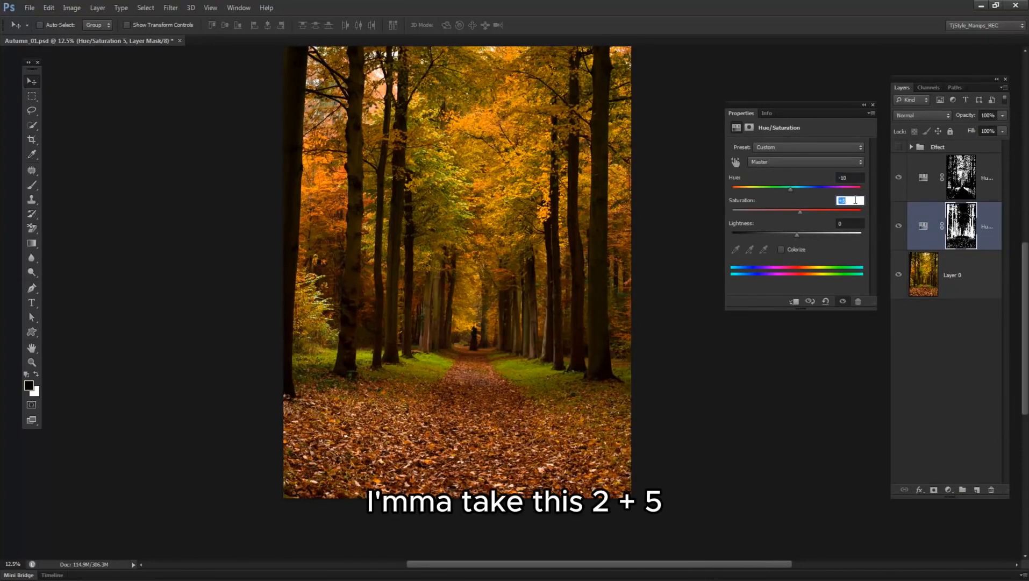
Set the trunk adjustment's Lightness to -5, then switch the layer off and on to compare its effect.
left_click(857, 223)
scroll(857, 223, "down", 2)
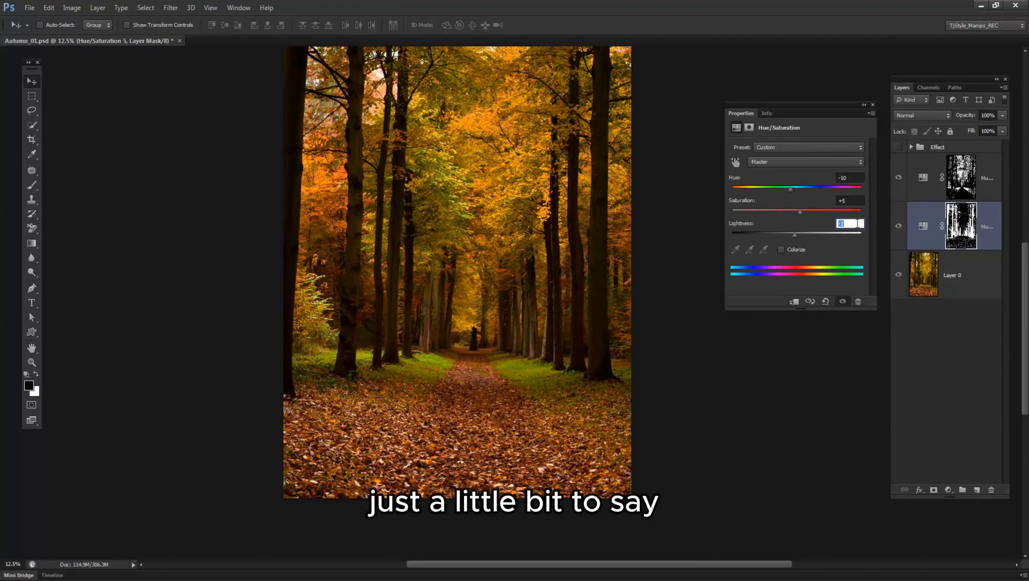
left_click_drag(447, 165, 429, 224)
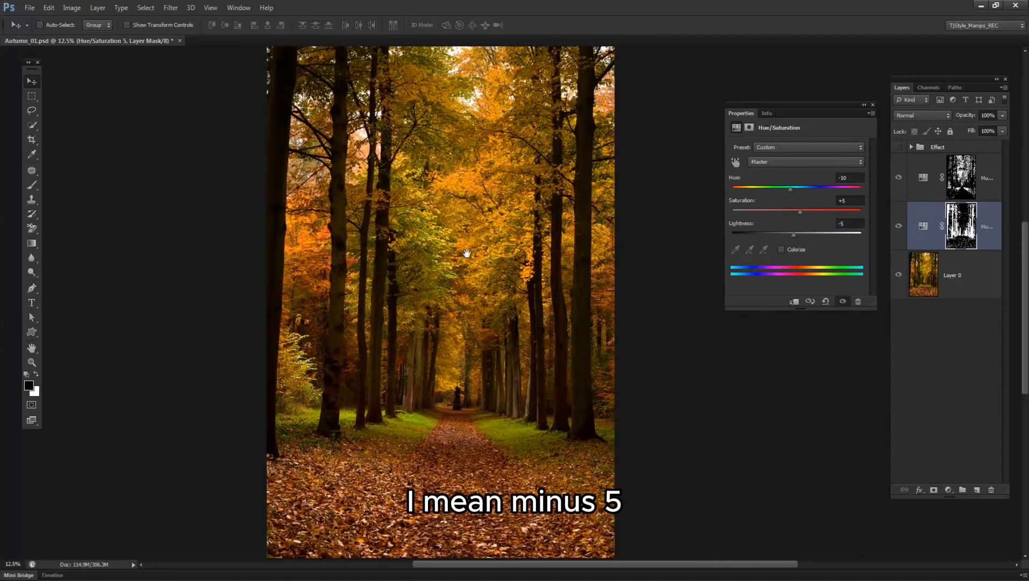
left_click(873, 105)
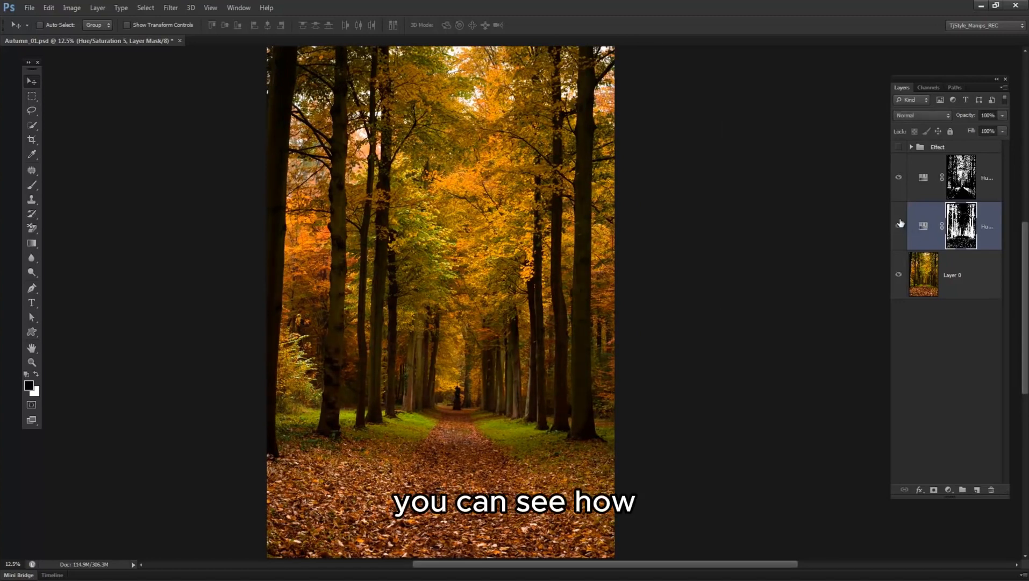
left_click(899, 225)
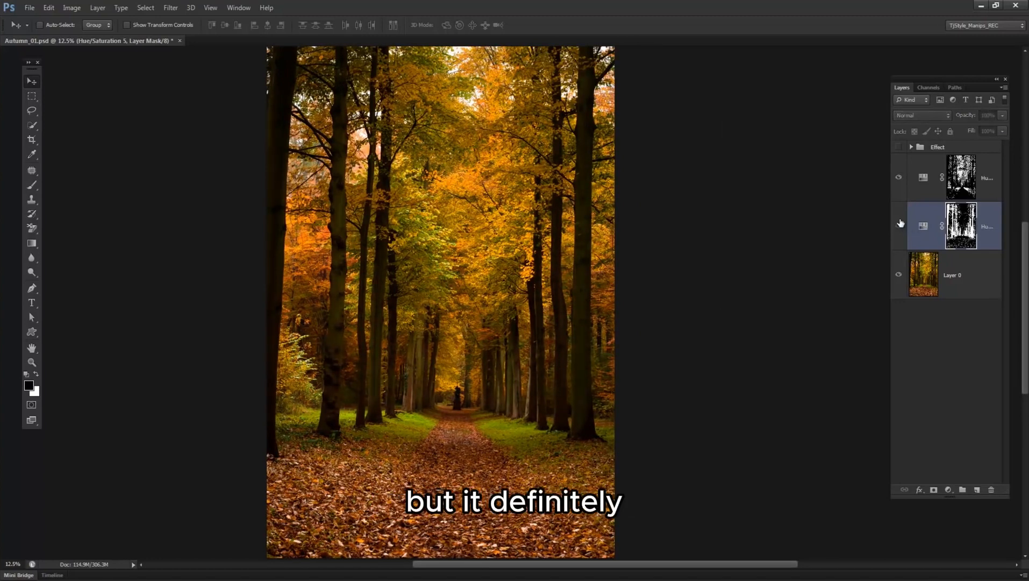
left_click(900, 224)
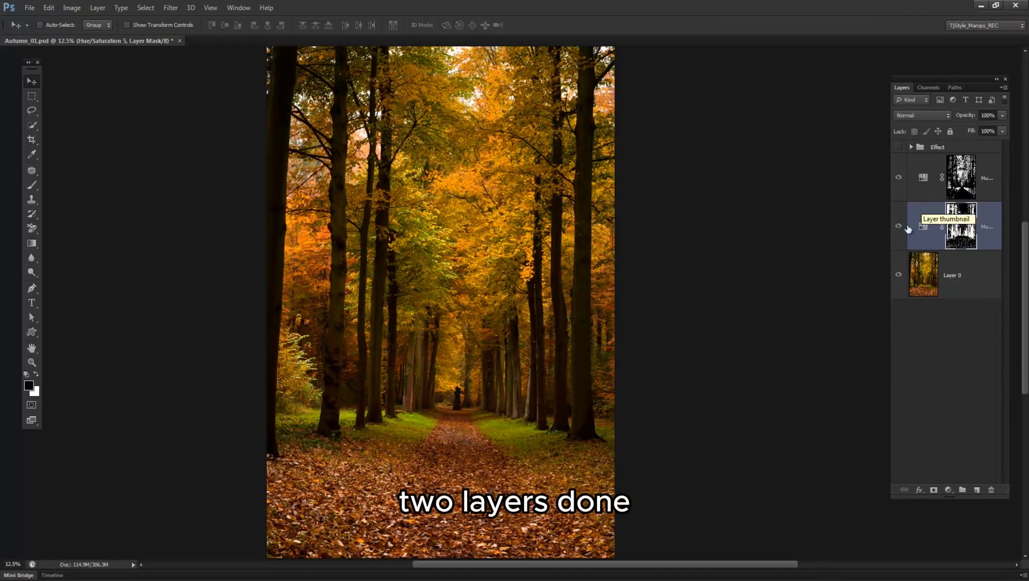
Widen the Layers panel to show the layer names, and sample the green leaves of the central foliage with Color Range on Layer 0.
left_click_drag(891, 229, 855, 230)
left_click(911, 272)
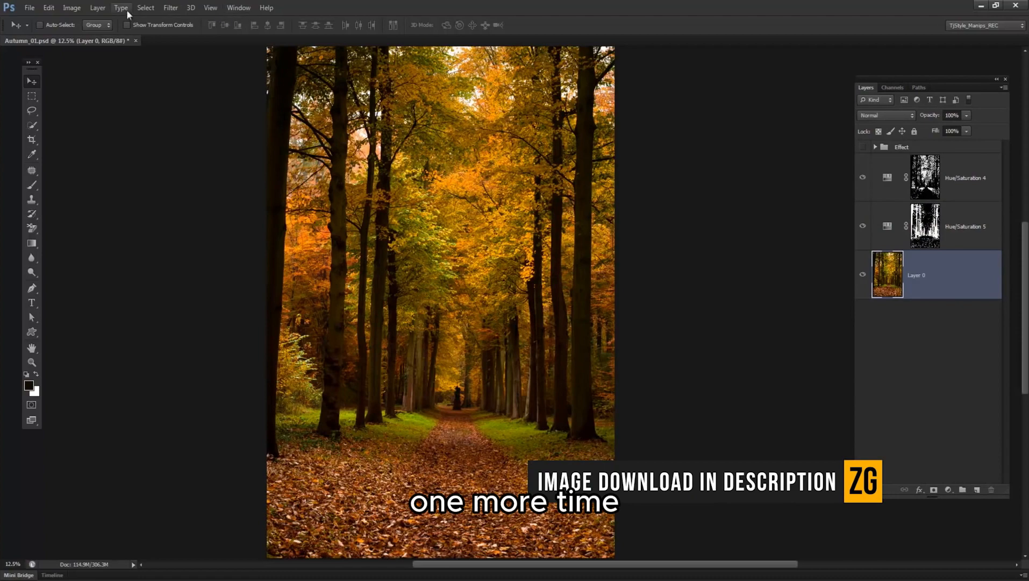
left_click(145, 7)
left_click(170, 104)
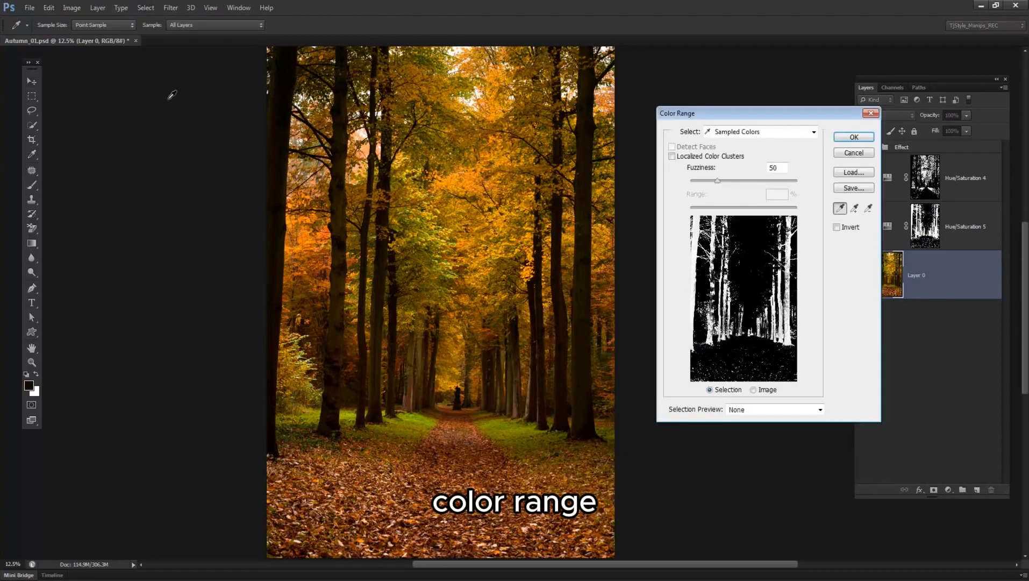
scroll(422, 234, "up", 3)
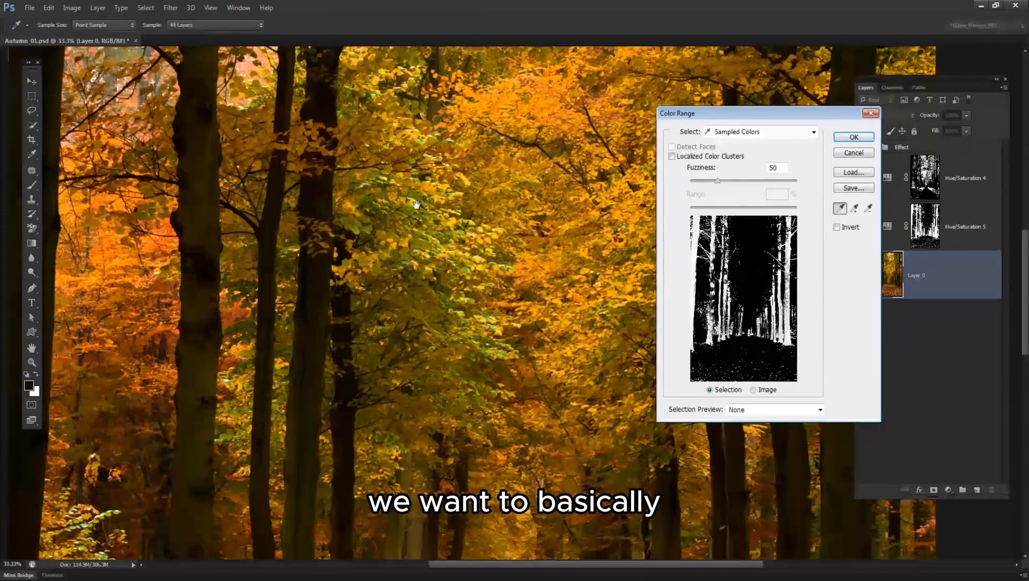
left_click_drag(531, 199, 463, 211)
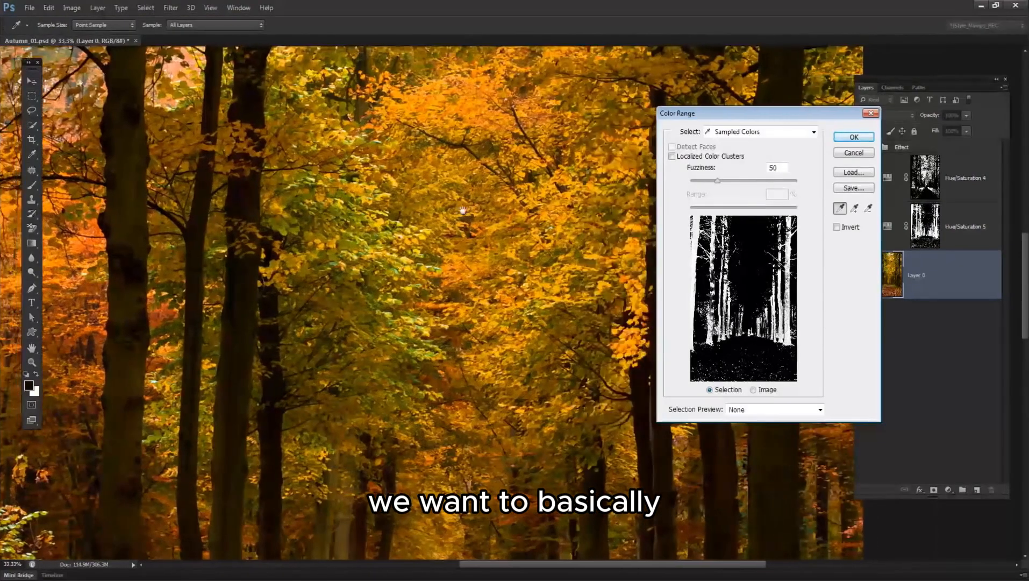
left_click(430, 246, "alt")
left_click(430, 246, "alt")
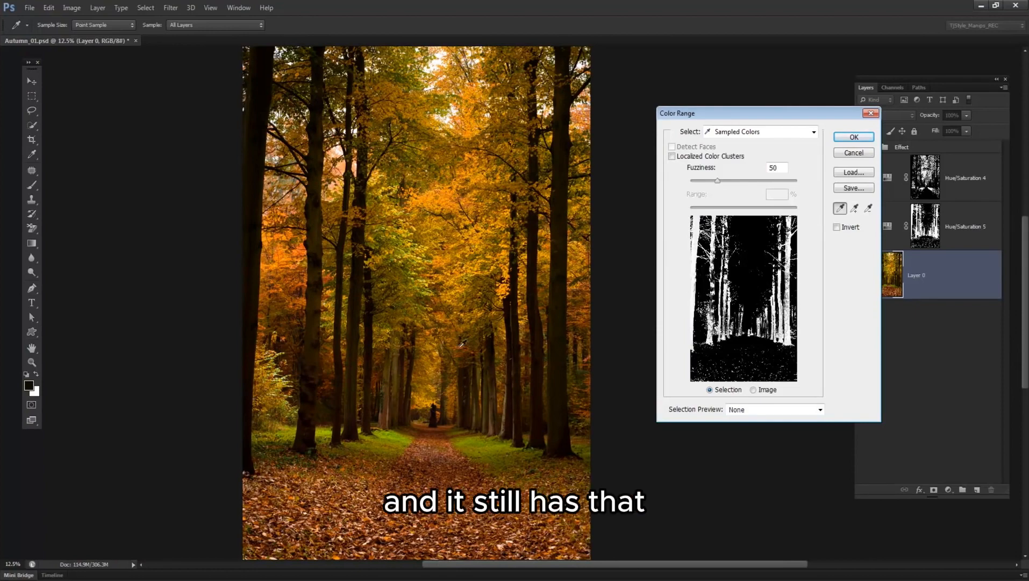
left_click(457, 320, "ctrl")
left_click_drag(402, 267, 386, 239)
left_click(379, 239)
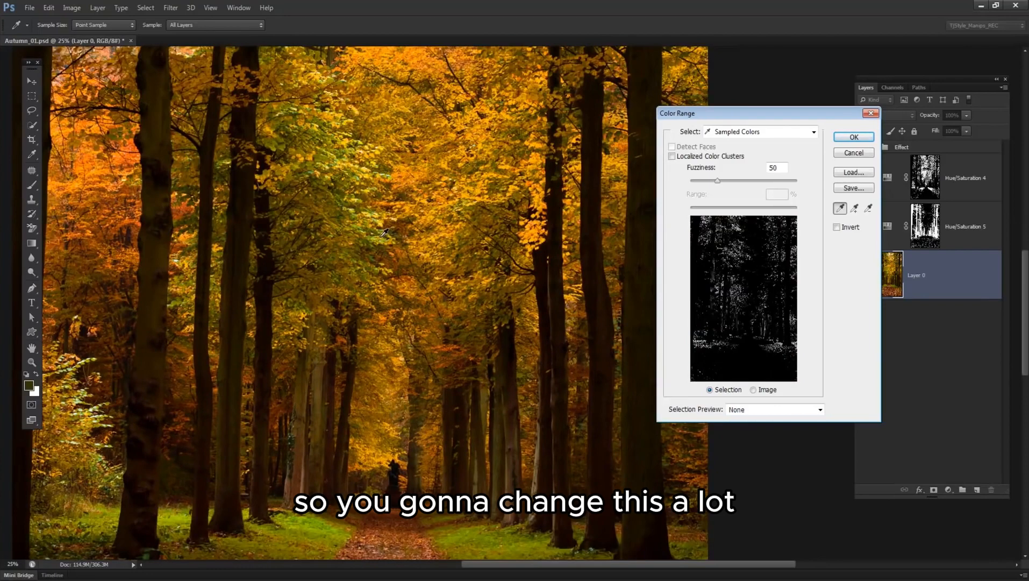
Lower the Color Range Fuzziness to 30.
left_click(786, 168)
scroll(785, 168, "down", 20)
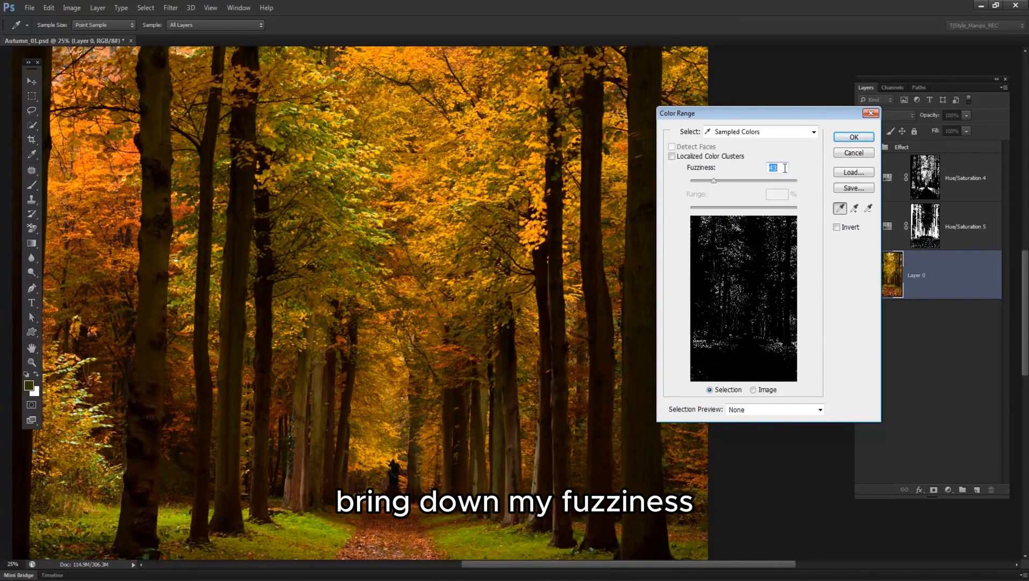
scroll(785, 168, "down", 2)
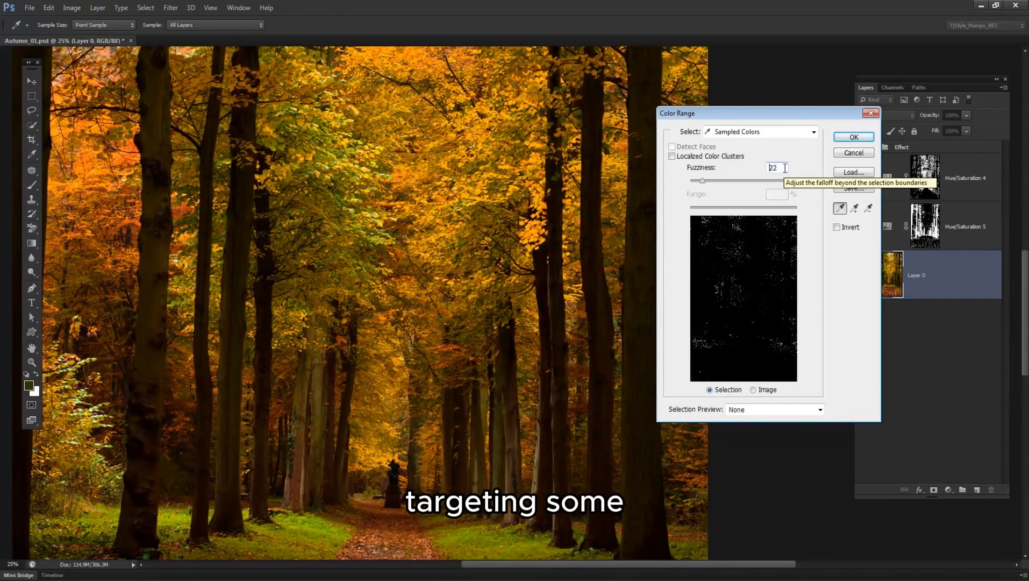
scroll(785, 168, "up", 3)
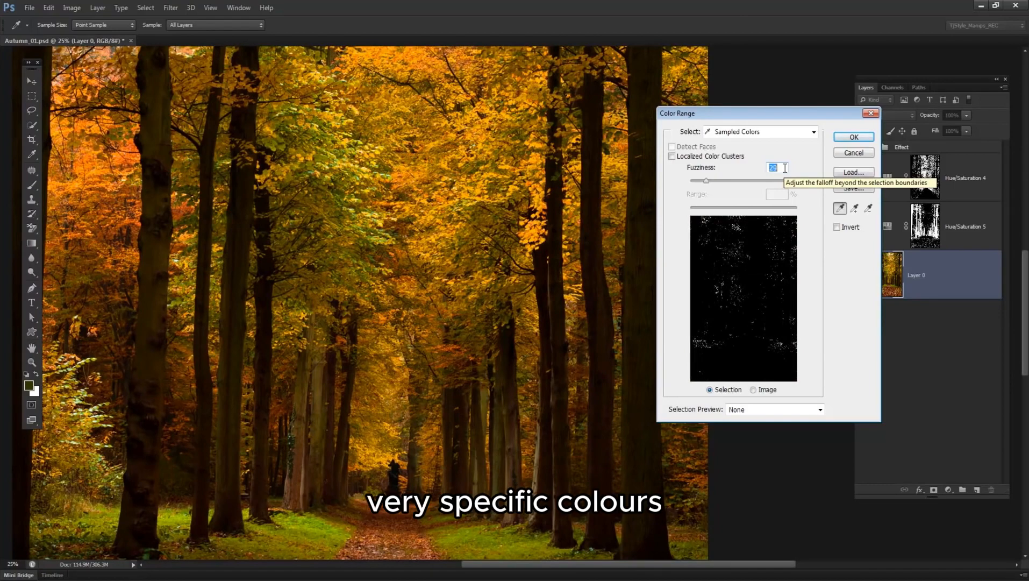
scroll(785, 168, "up", 1)
Add further green and yellow leaf tones across the canopy to the Color Range sample and accept the selection.
left_click(345, 169)
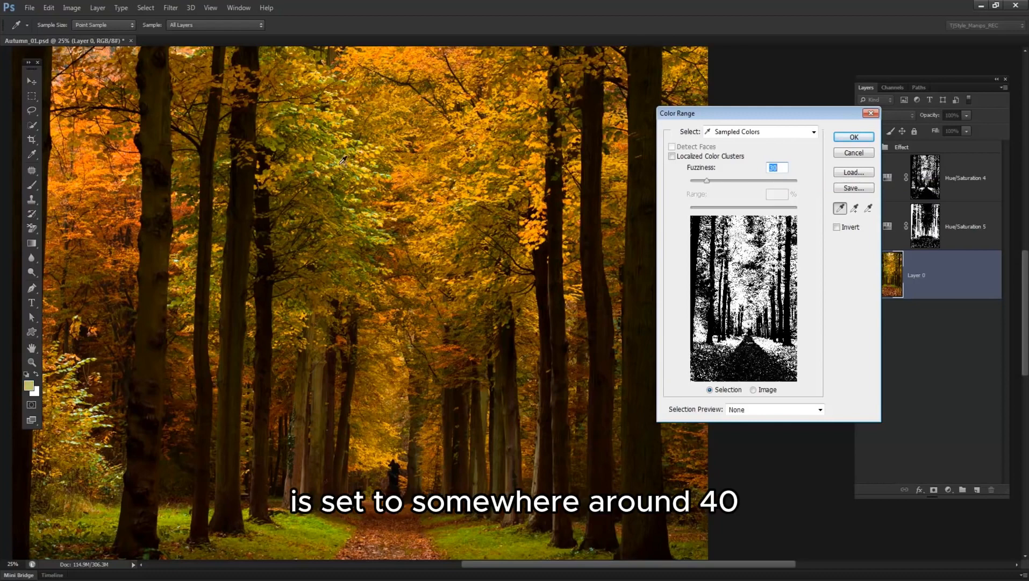
left_click(342, 159)
left_click(374, 229)
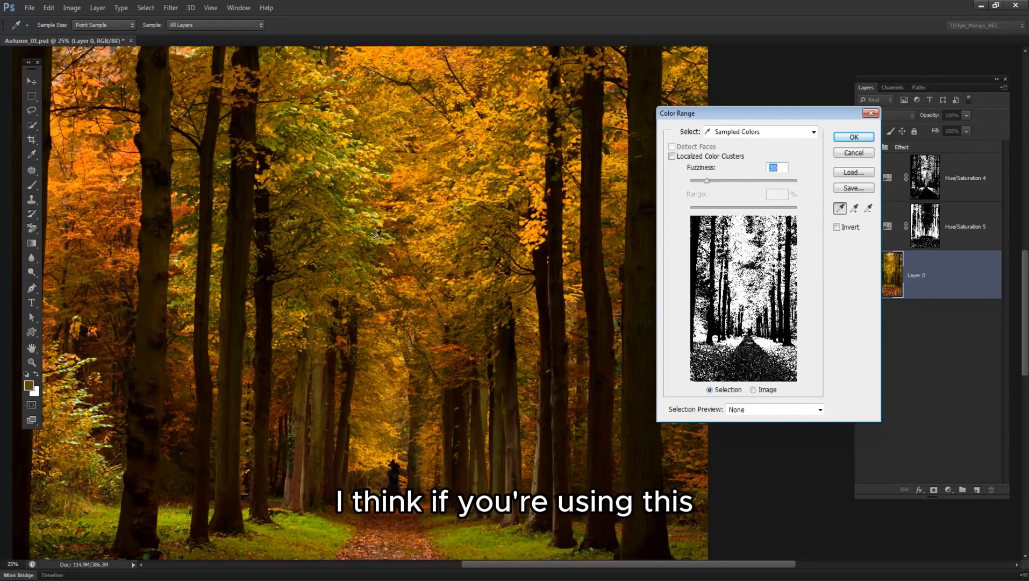
left_click(483, 225)
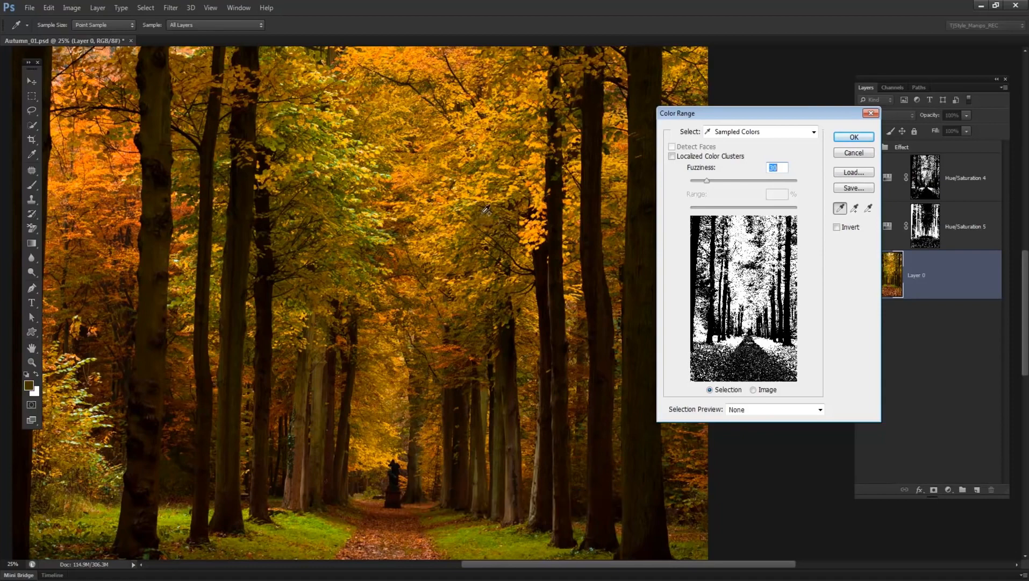
left_click(365, 167)
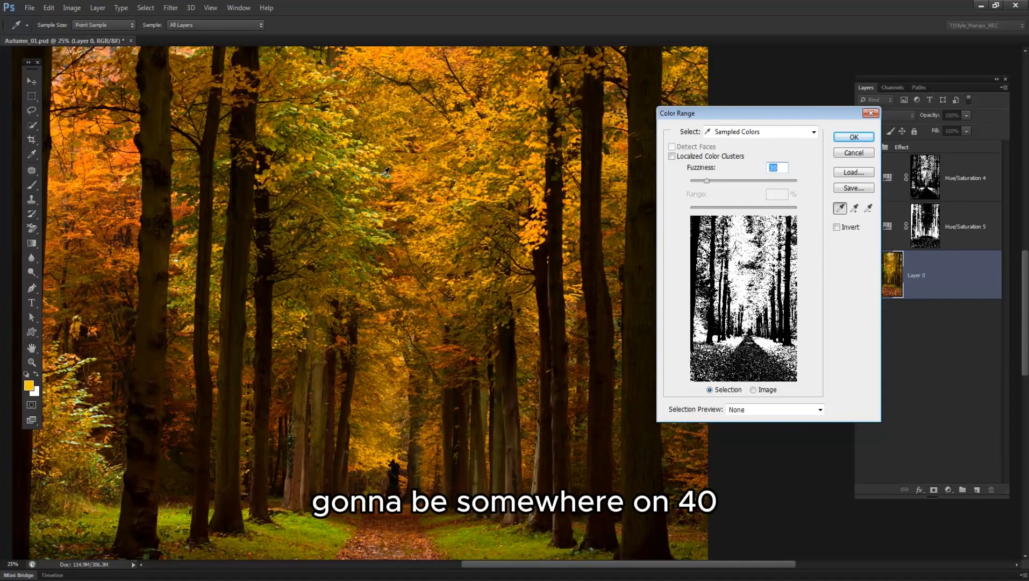
left_click(391, 173)
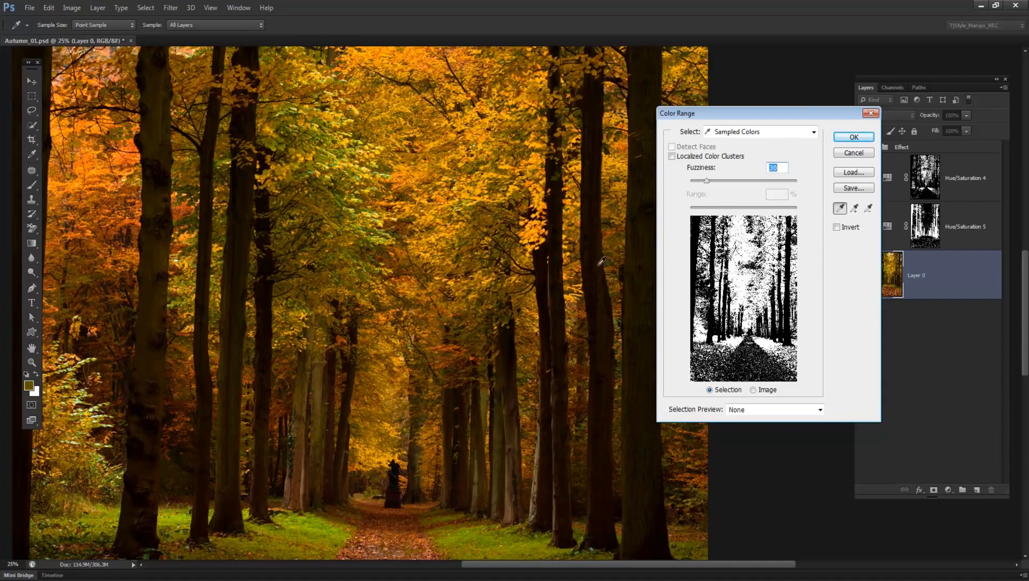
left_click(861, 141)
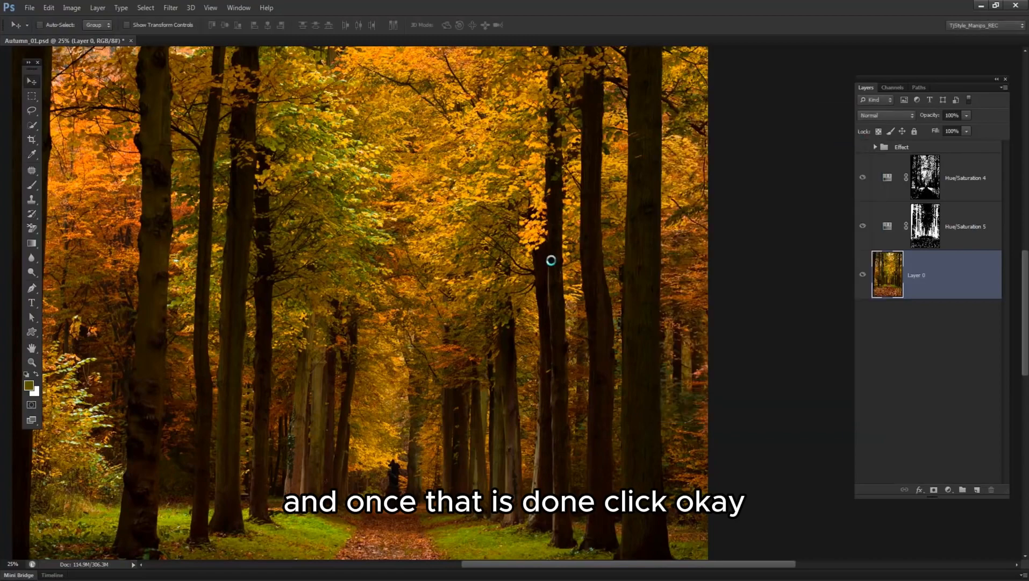
Add a Hue/Saturation adjustment layer directly above Layer 0, masked by the foliage selection.
left_click(543, 261, "alt")
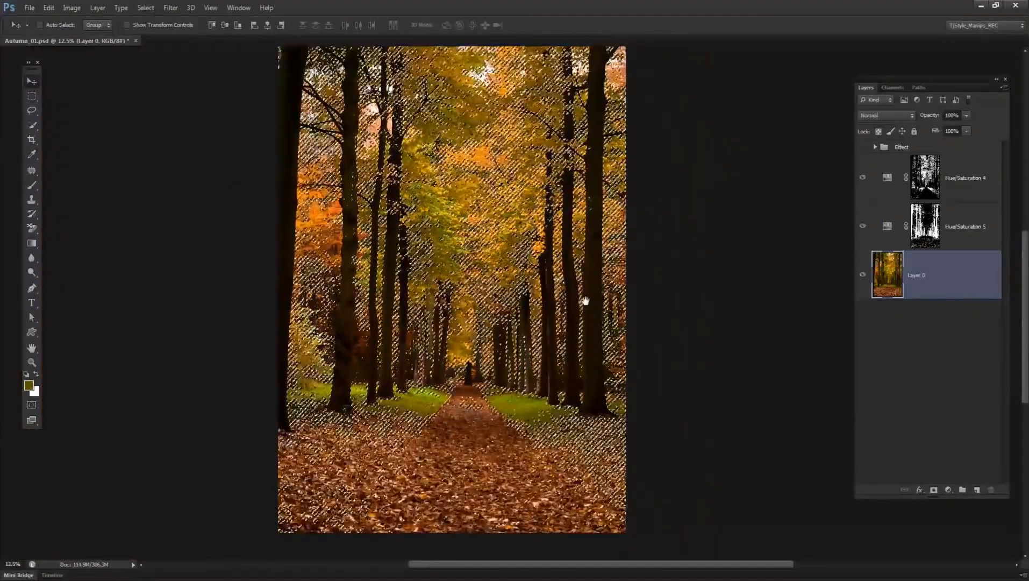
left_click(948, 489)
left_click(962, 352)
left_click(962, 352)
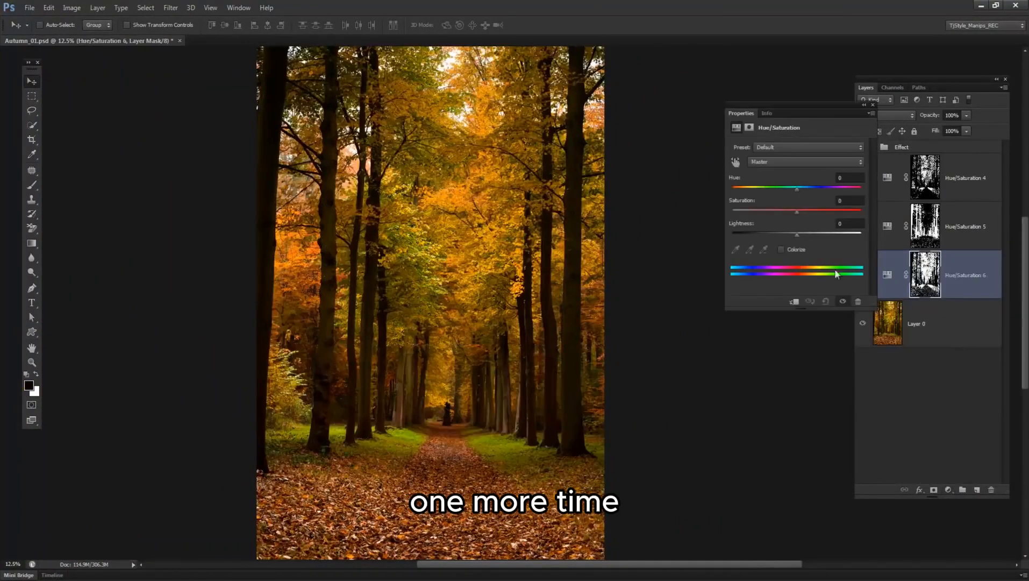
Set the new foliage adjustment's Hue to -5 and Saturation to +5.
left_click(856, 179)
scroll(855, 179, "down", 5)
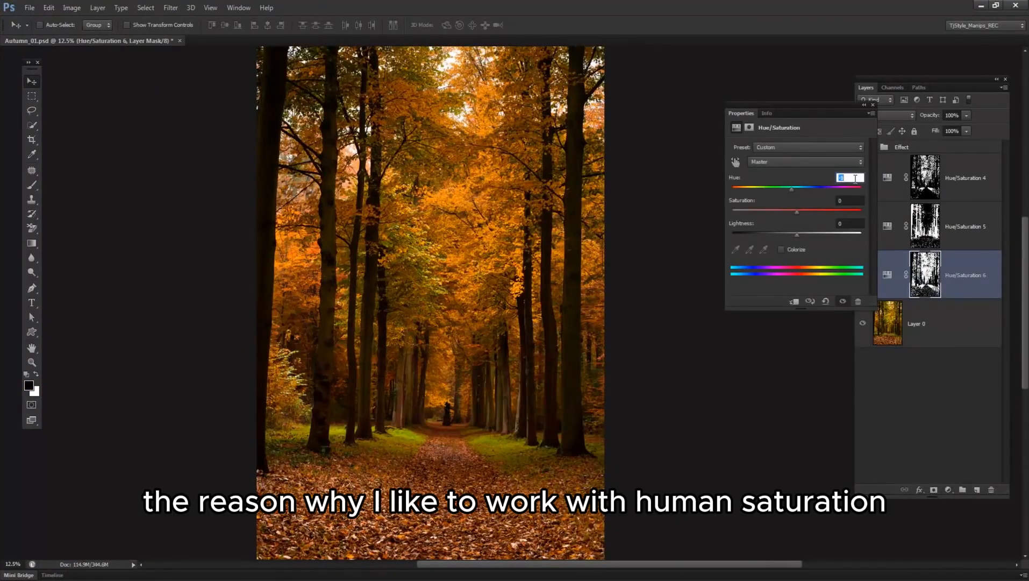
scroll(856, 178, "up", 1)
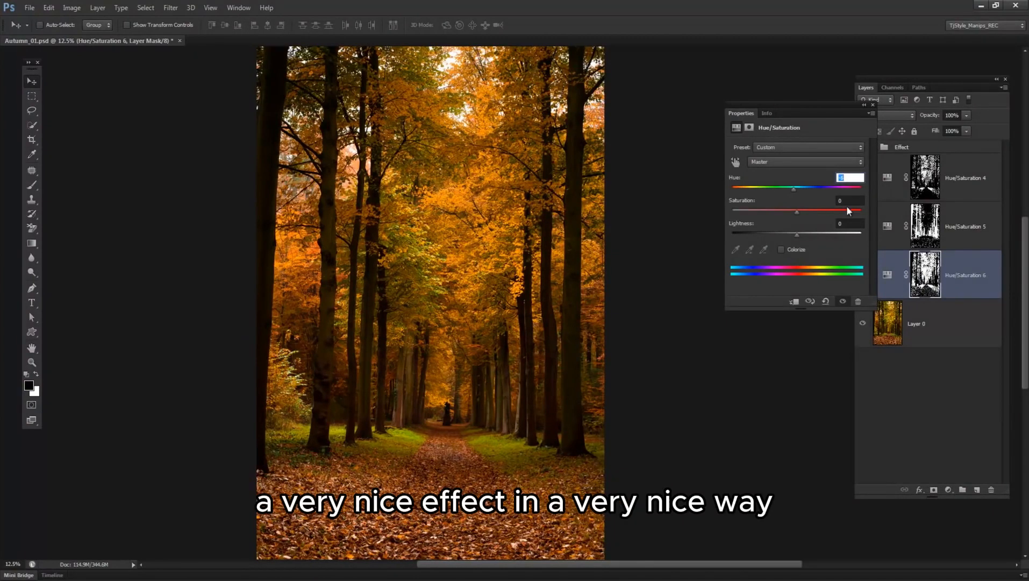
left_click(849, 200)
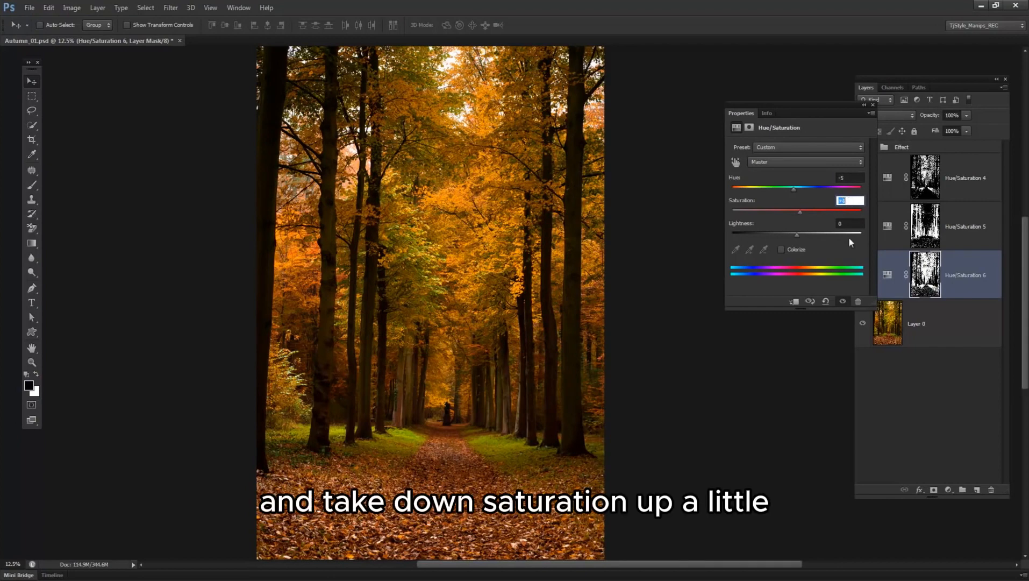
Lower the foliage adjustment's Lightness to about -5 and close its properties.
left_click(853, 222)
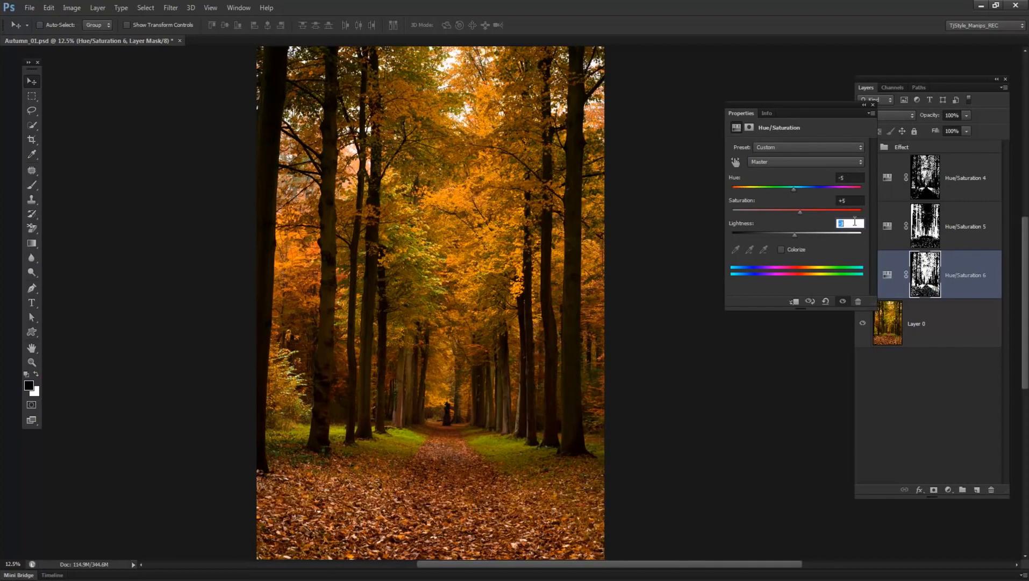
key("Down")
key("Down")
key("Down")
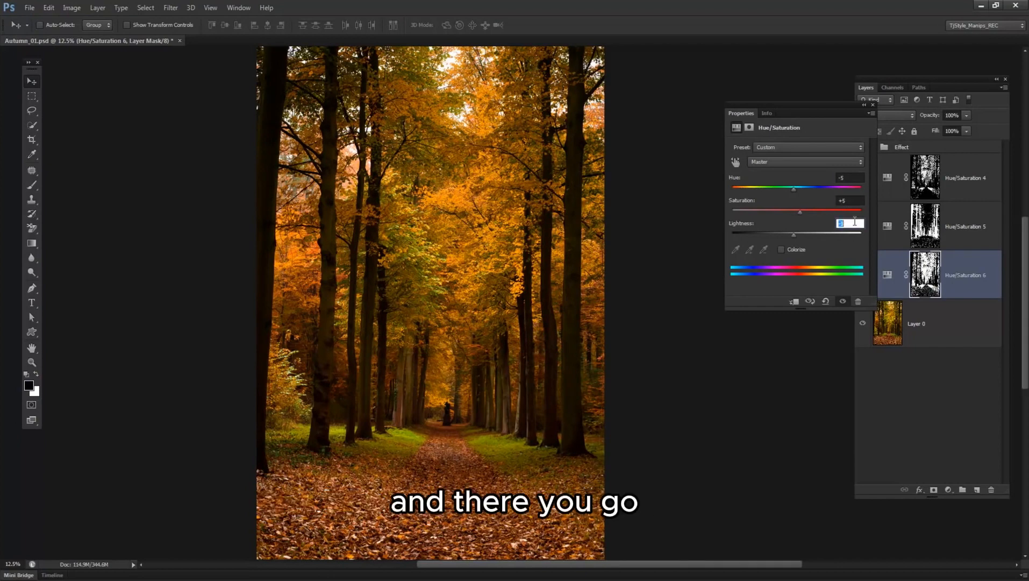
left_click(873, 105)
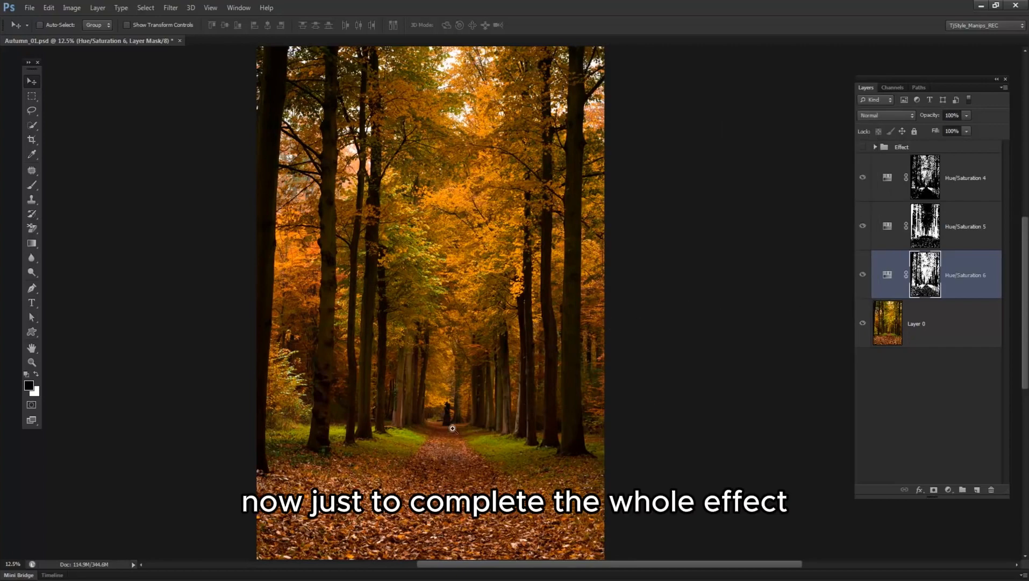
Start Color Range on Layer 0 and sample the bright green grass beside the path.
scroll(453, 428, "up", 2)
left_click_drag(507, 476, 510, 381)
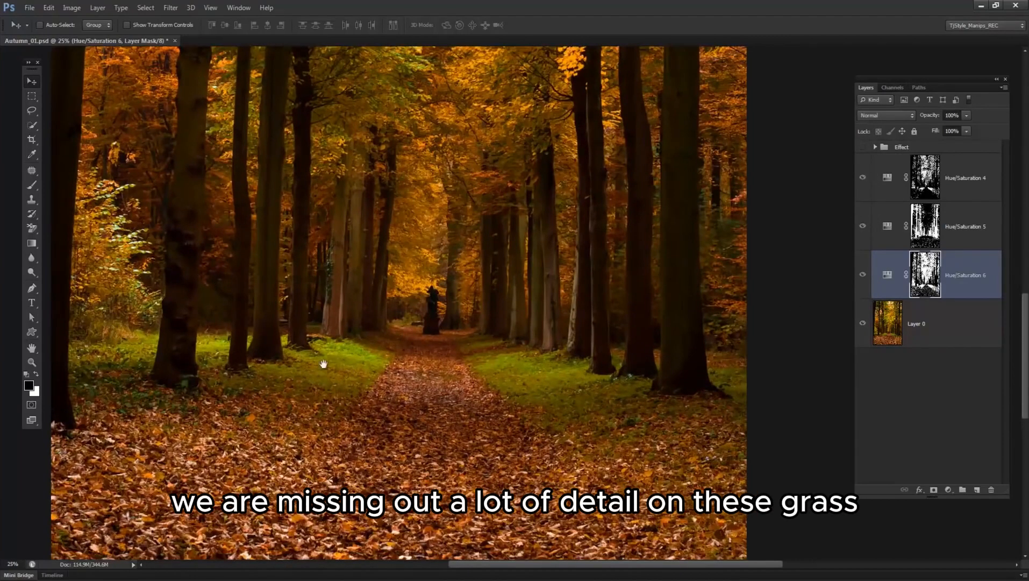
left_click(934, 344)
left_click(146, 8)
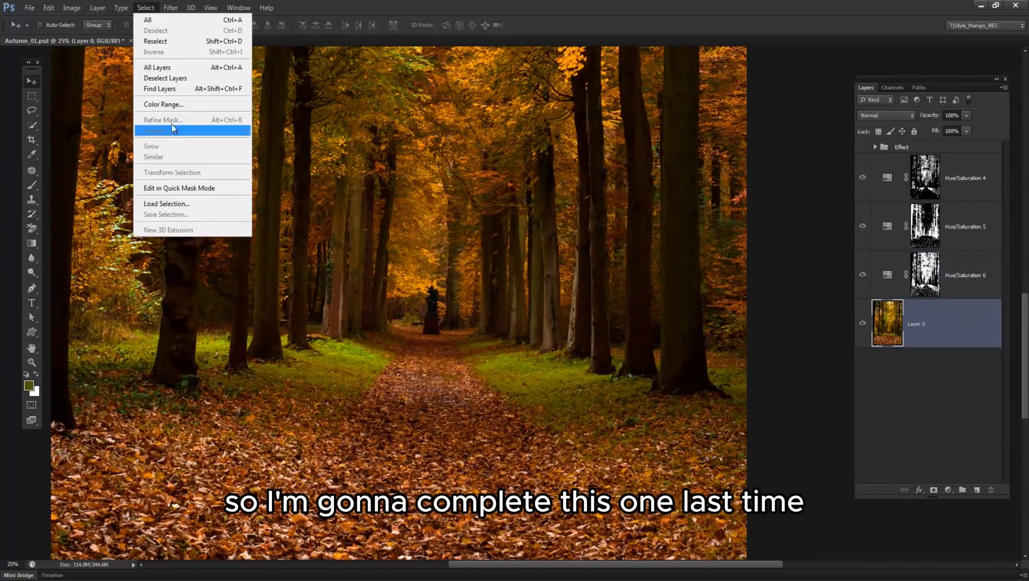
left_click(172, 102)
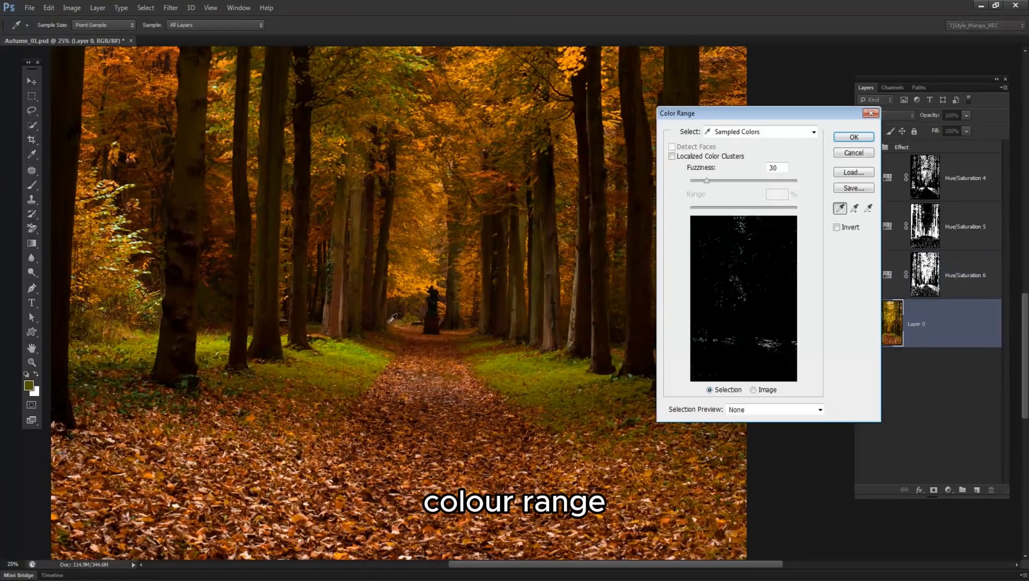
left_click(358, 350)
left_click(351, 358)
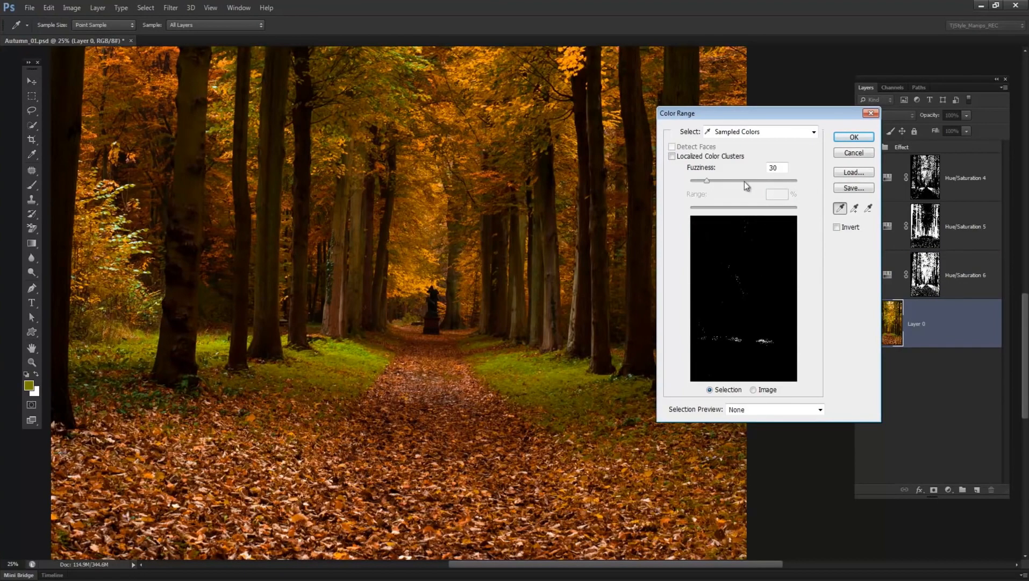
Raise Fuzziness to 41, add grass tones from both sides of the path to the sample, and accept the selection.
left_click(713, 180)
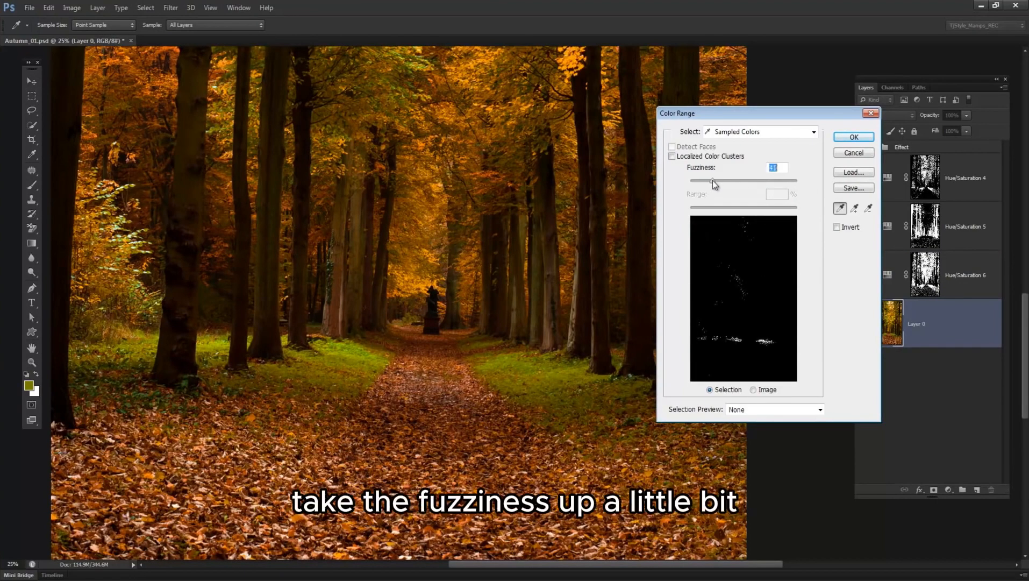
left_click(556, 375, "shift")
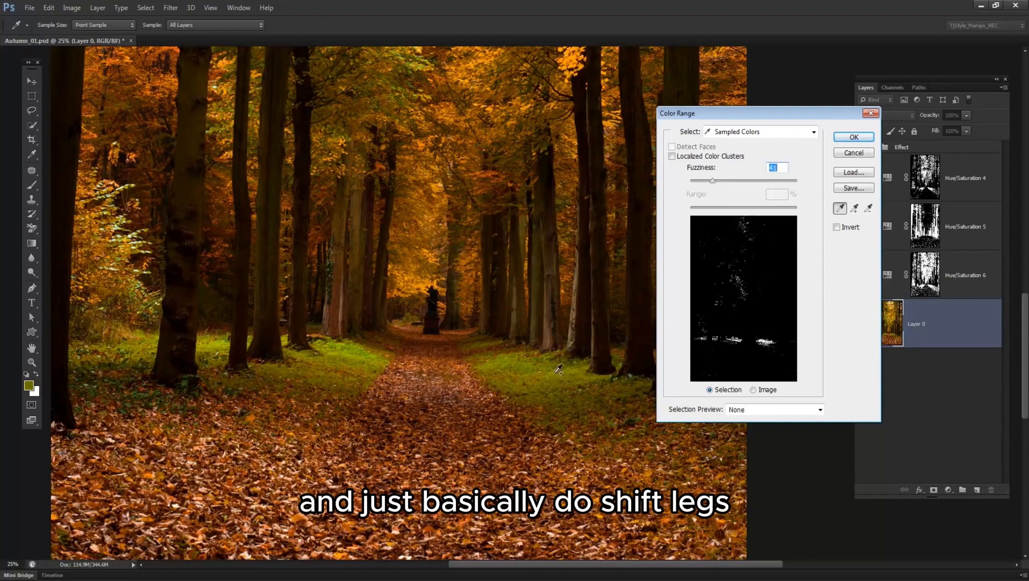
left_click(571, 368, "shift")
left_click(291, 376, "shift")
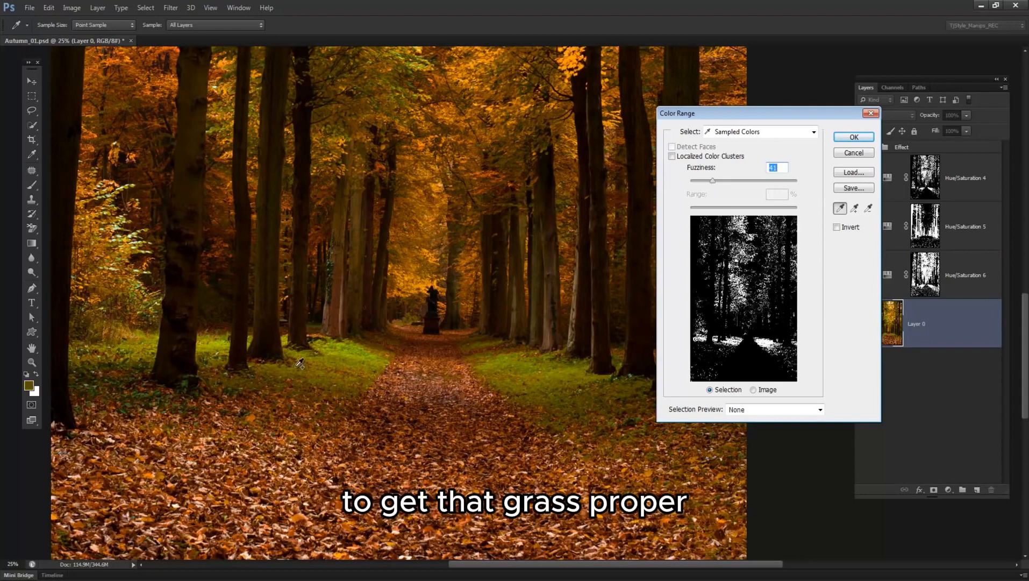
left_click(152, 340, "shift")
left_click(854, 138)
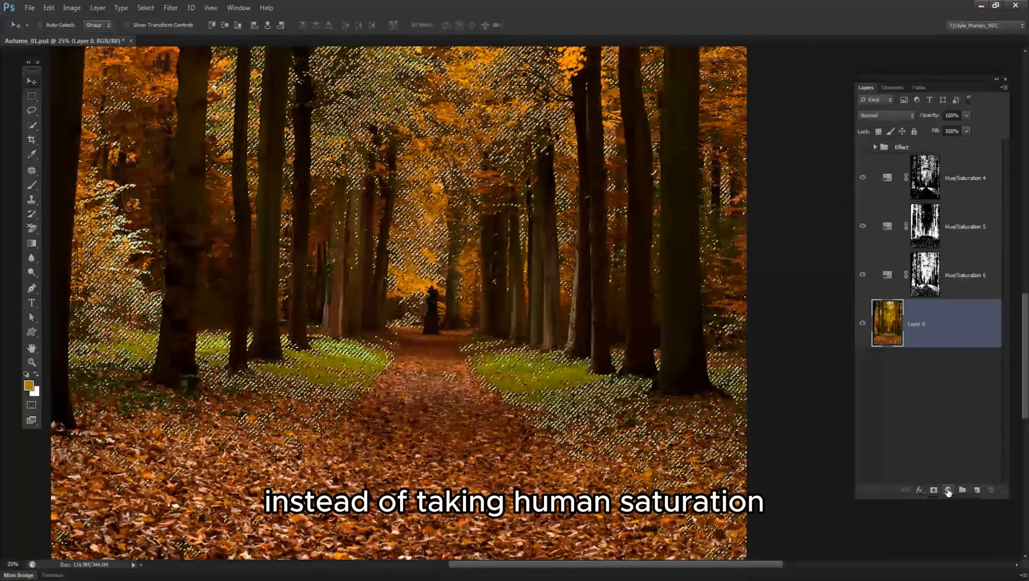
Add a Color Balance adjustment masked by the grass selection, with midtones at Cyan–Red +25, Magenta–Green -3 and Yellow–Blue +2.
left_click(948, 488)
left_click(961, 365)
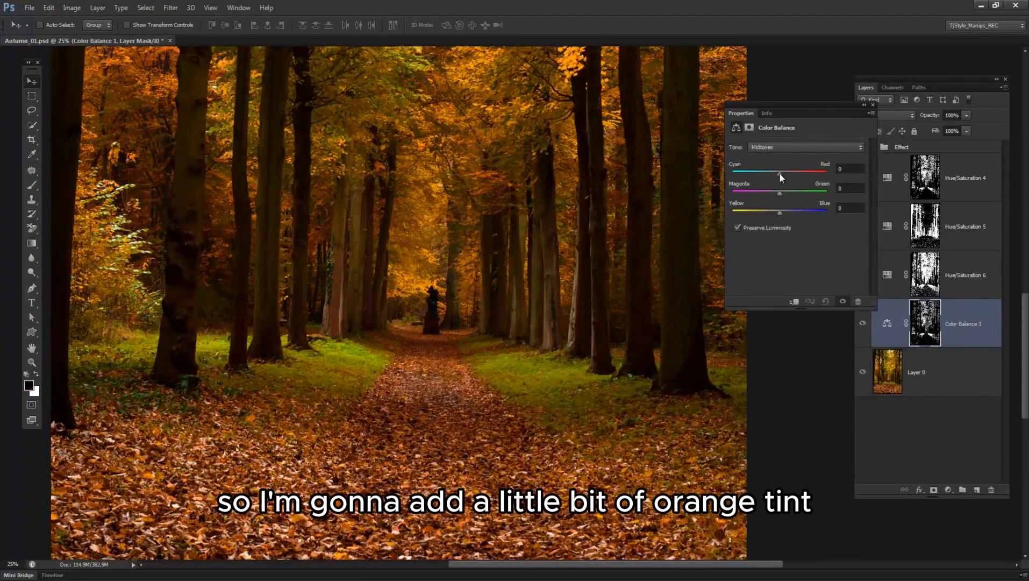
left_click_drag(785, 173, 791, 174)
left_click(554, 286, "alt")
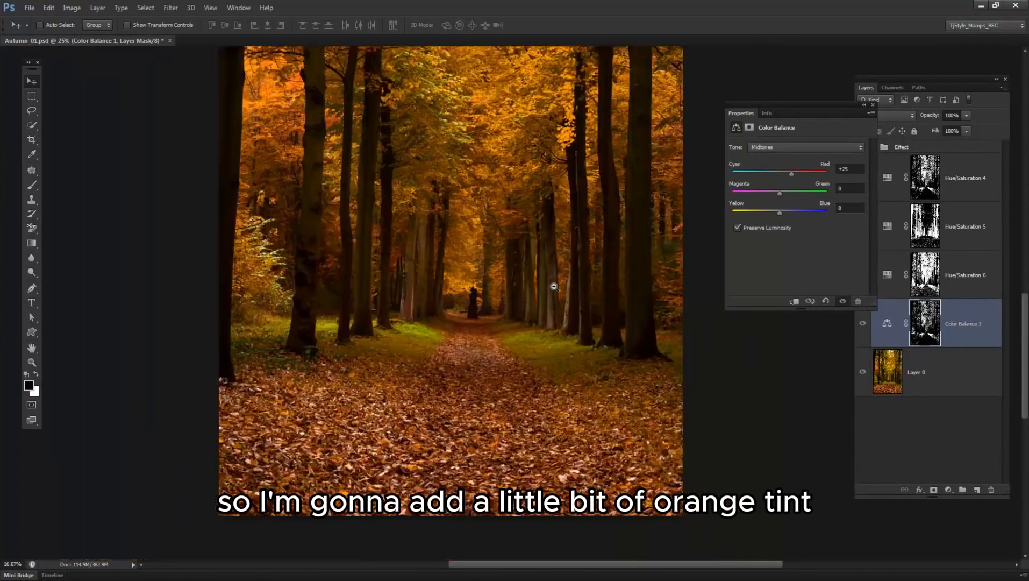
left_click_drag(553, 203, 499, 326)
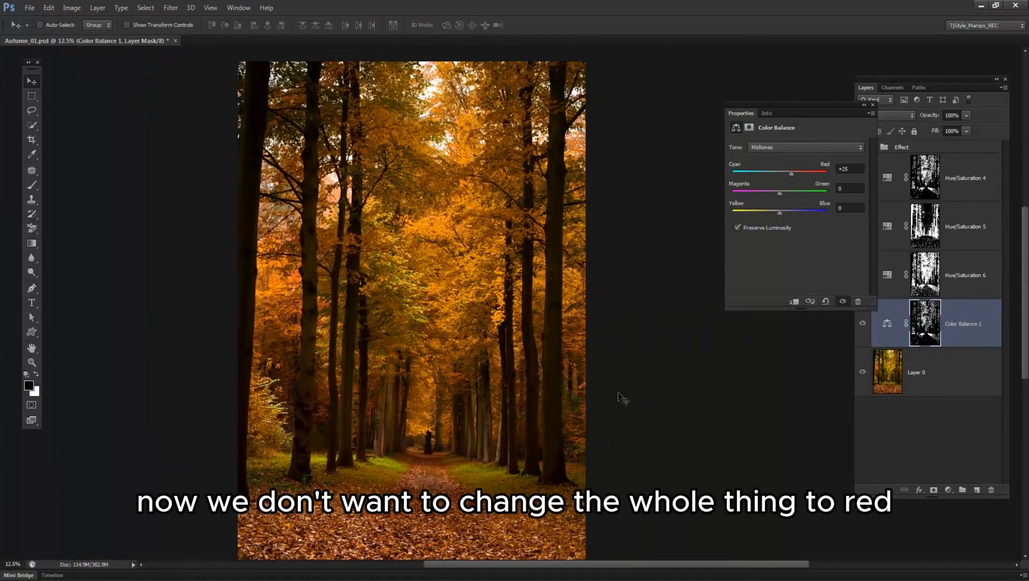
left_click_drag(778, 189, 781, 213)
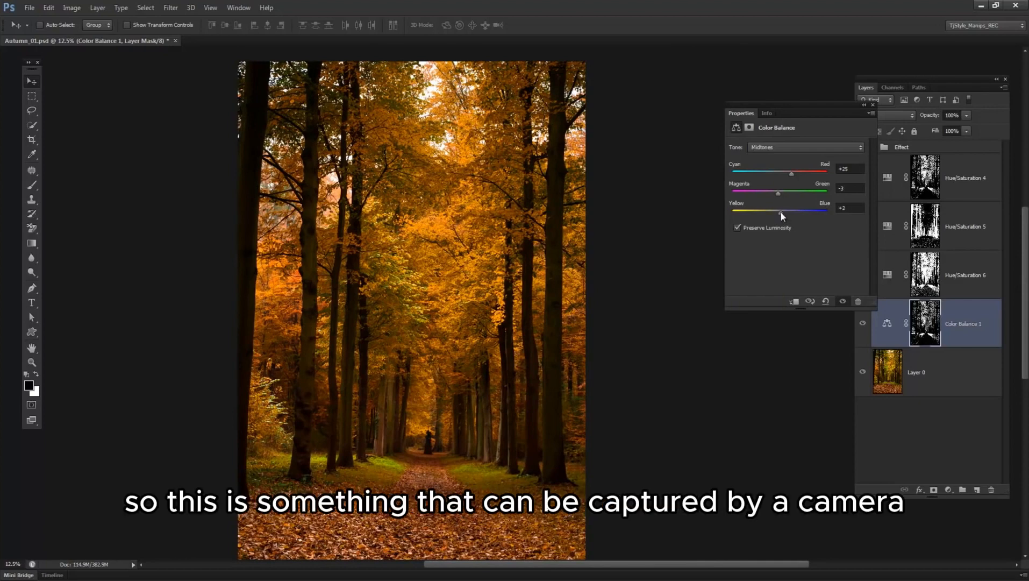
Set the grass Color Balance midtones to Cyan–Red +20 and close its properties.
left_click(853, 168)
key("Up")
key("Up")
key("Up")
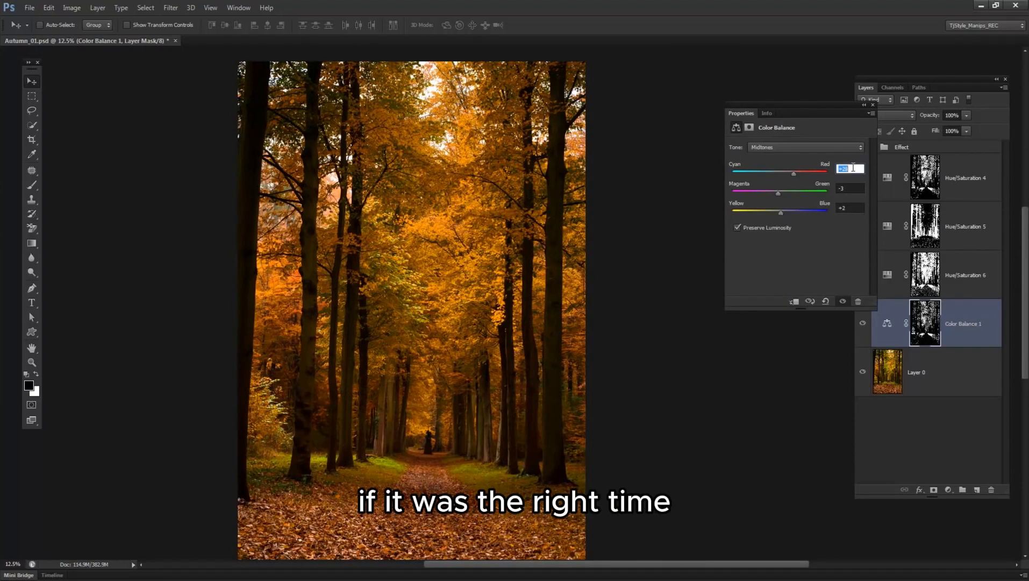
key("Up")
key("Up")
key("Down")
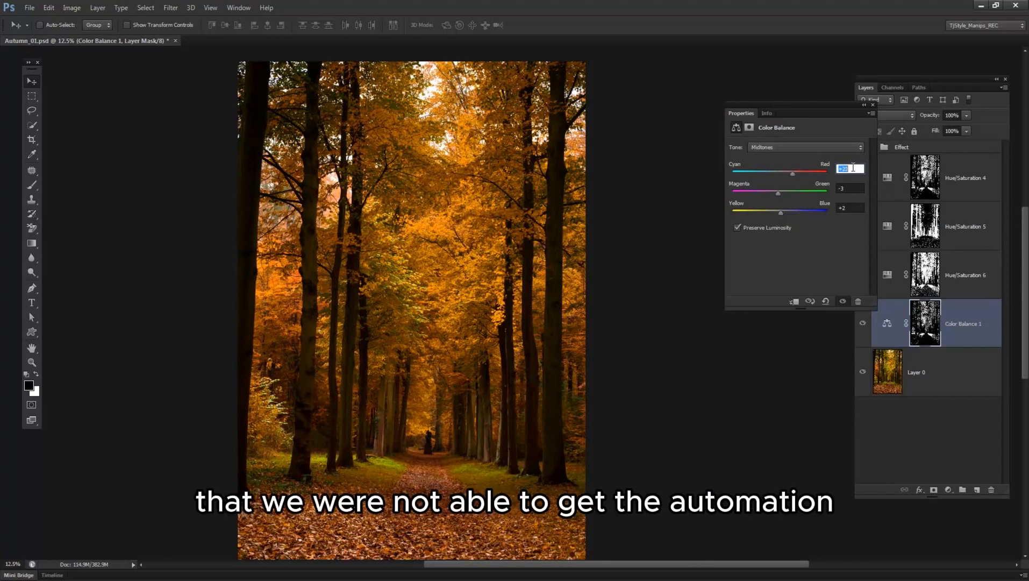
key("Down")
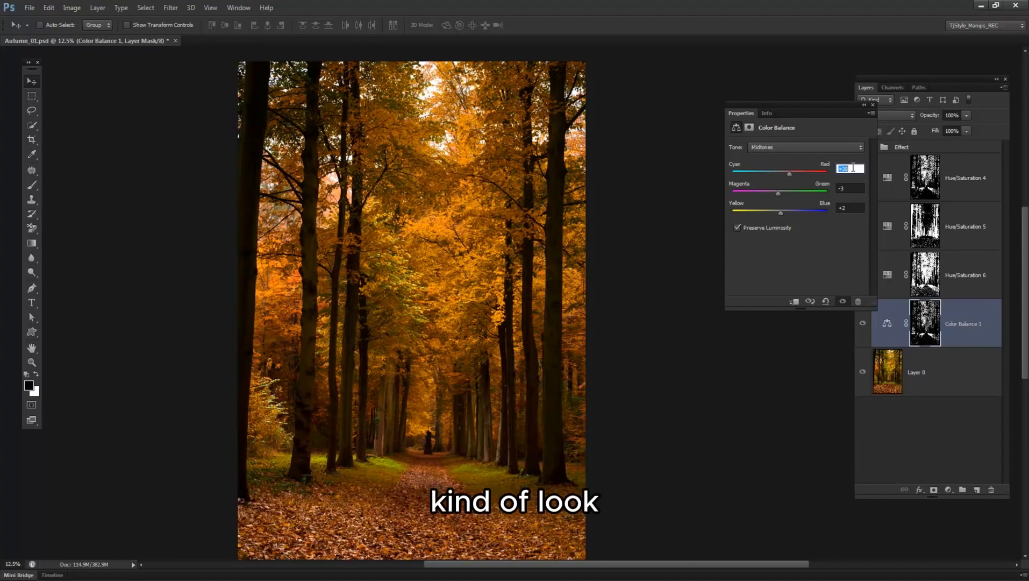
left_click_drag(469, 362, 468, 319)
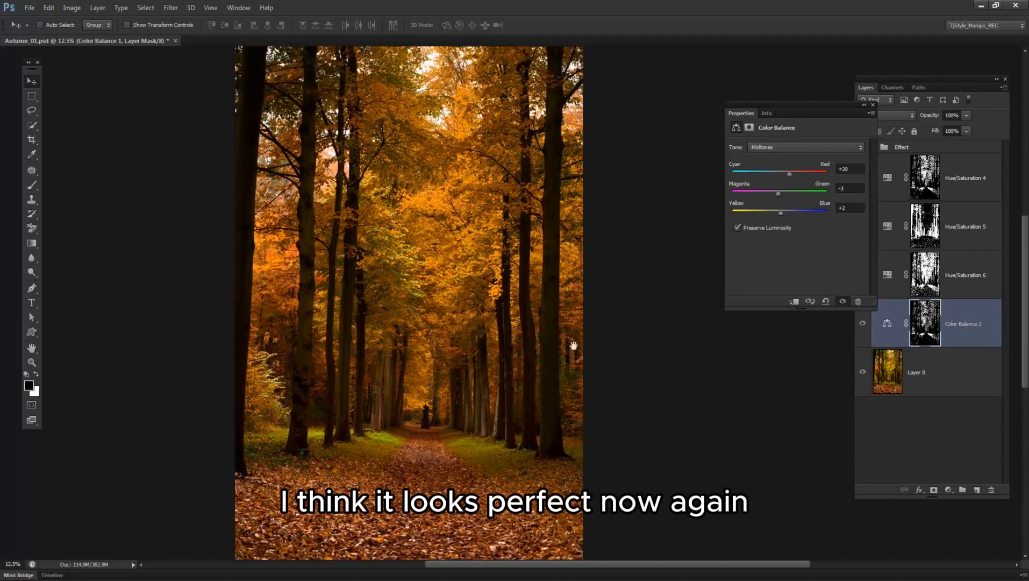
left_click(873, 103)
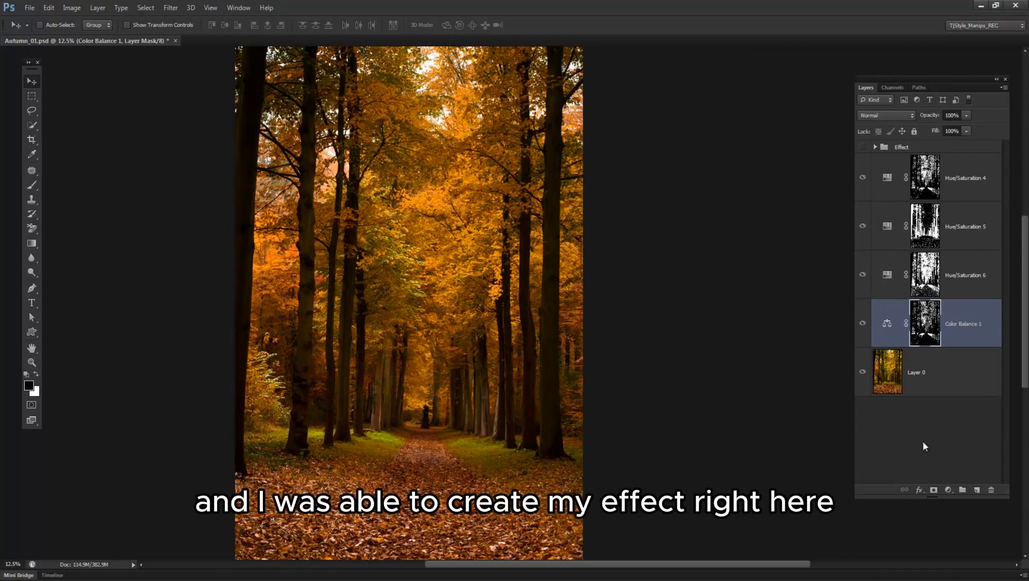
Group the four adjustment layers and toggle the new group and the Effect group to compare them with the original photo.
left_click(980, 182, "shift")
key("ctrl+g")
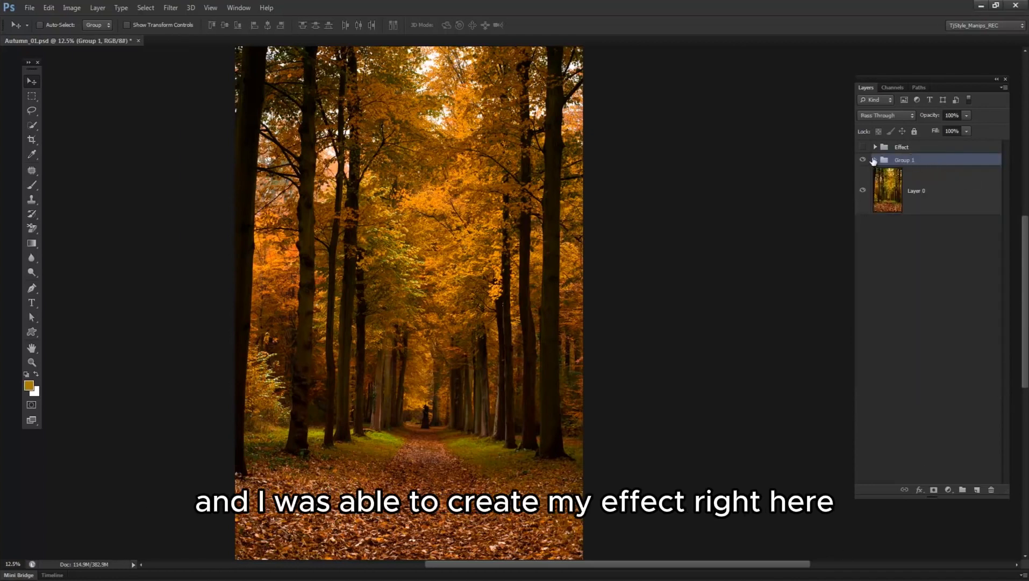
left_click(863, 160)
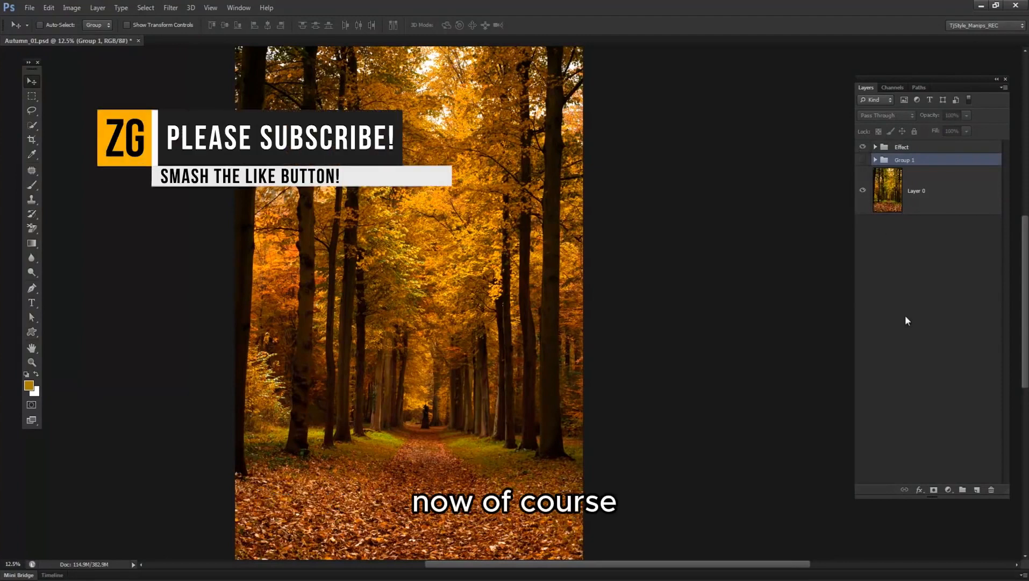
left_click(906, 315)
left_click(863, 147)
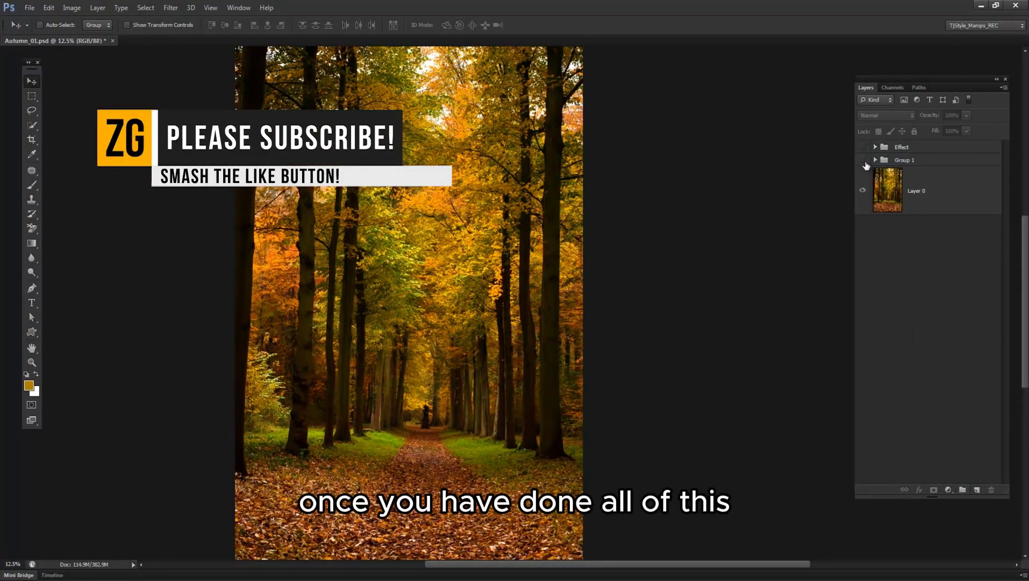
left_click(863, 160)
Add an unmasked Color Balance above the adjustments in Group 1, with midtones at Cyan–Red +9, Magenta–Green +9 and Yellow–Blue -6.
left_click(875, 159)
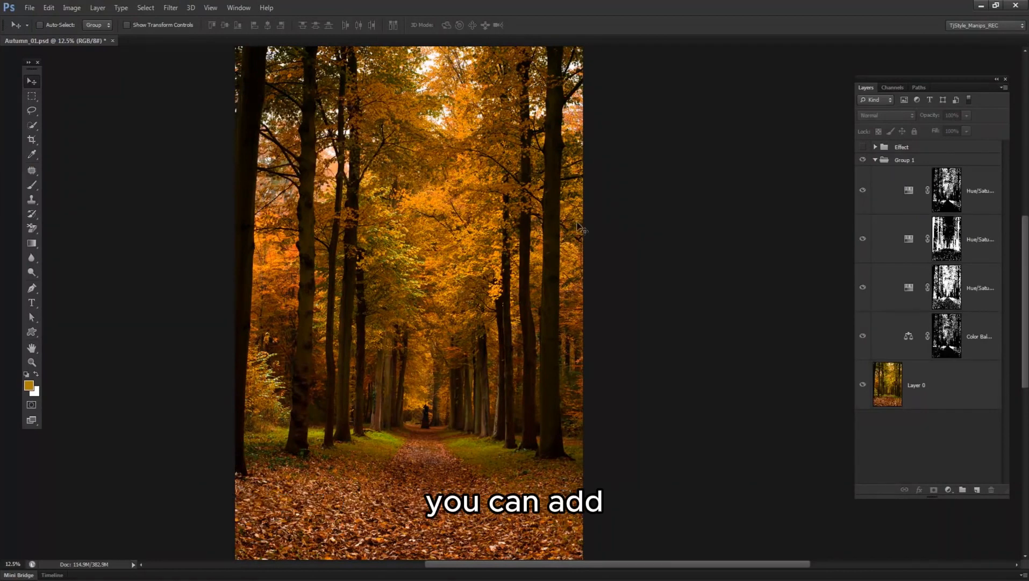
left_click(914, 193)
left_click(914, 193)
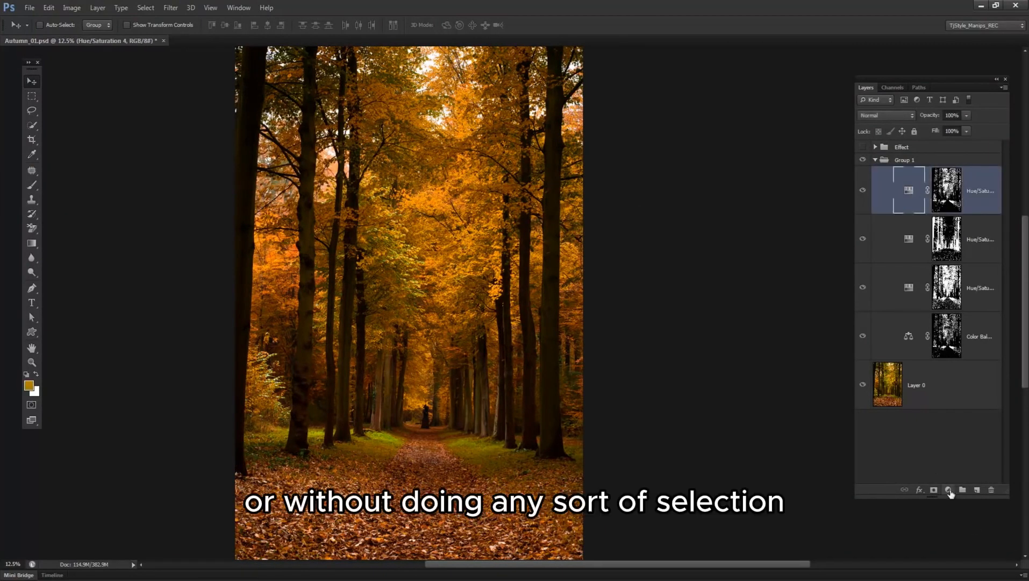
left_click(947, 490)
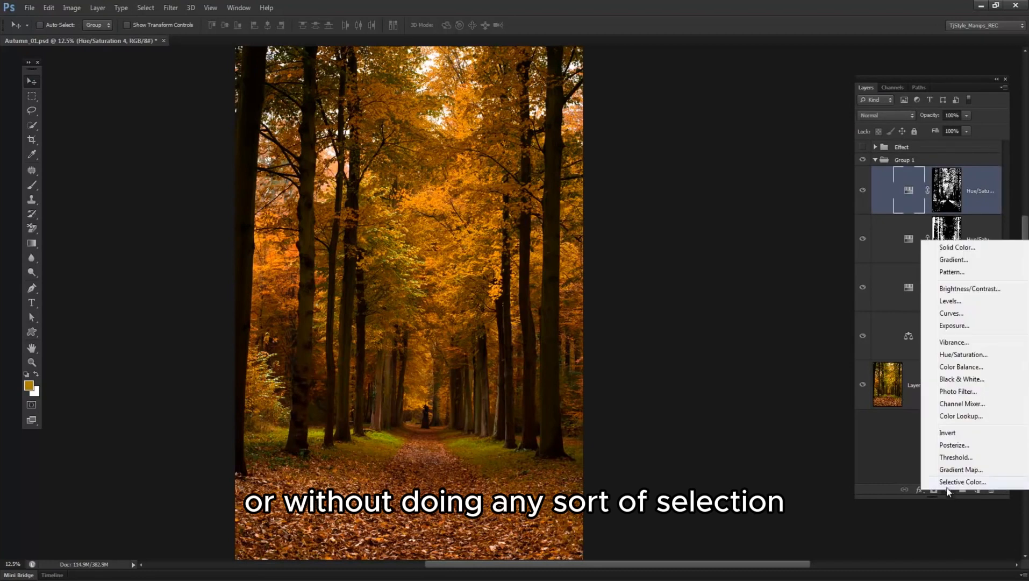
left_click(961, 366)
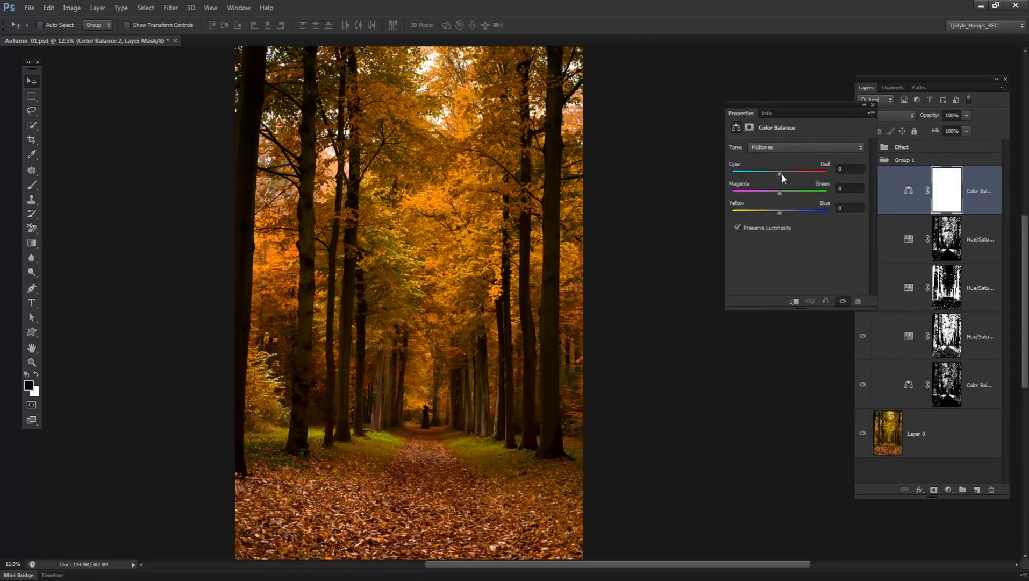
left_click_drag(782, 173, 784, 174)
left_click_drag(778, 214, 776, 212)
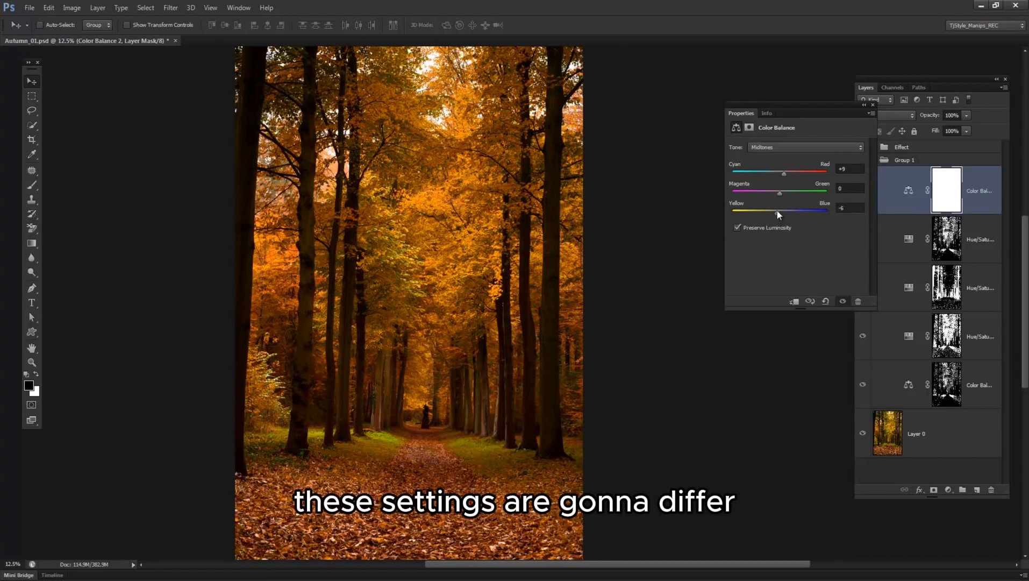
left_click_drag(779, 192, 782, 192)
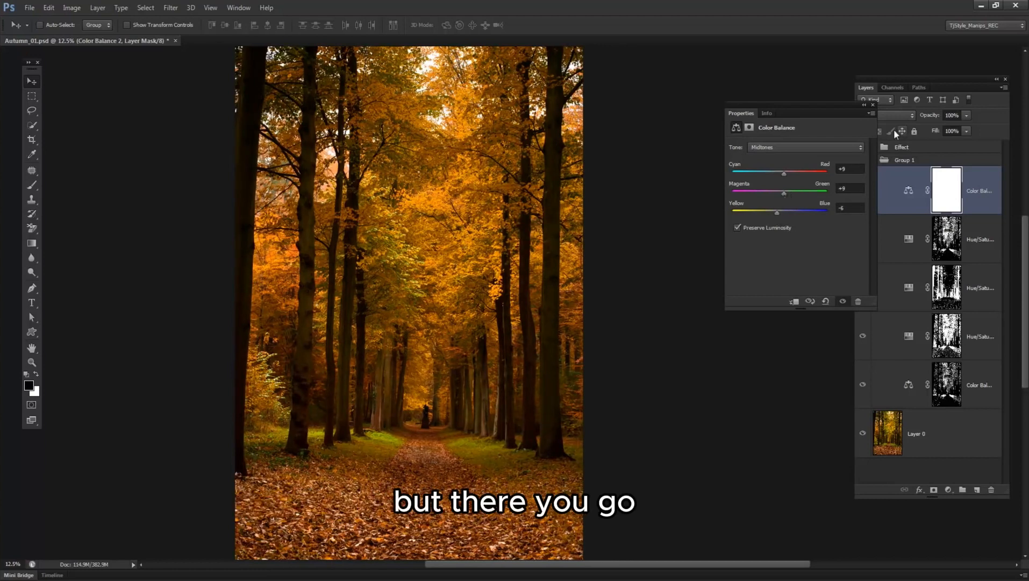
left_click(872, 105)
Create a new empty layer above the unmasked Color Balance in Group 1 and activate the Rectangular Marquee tool.
left_click(908, 192)
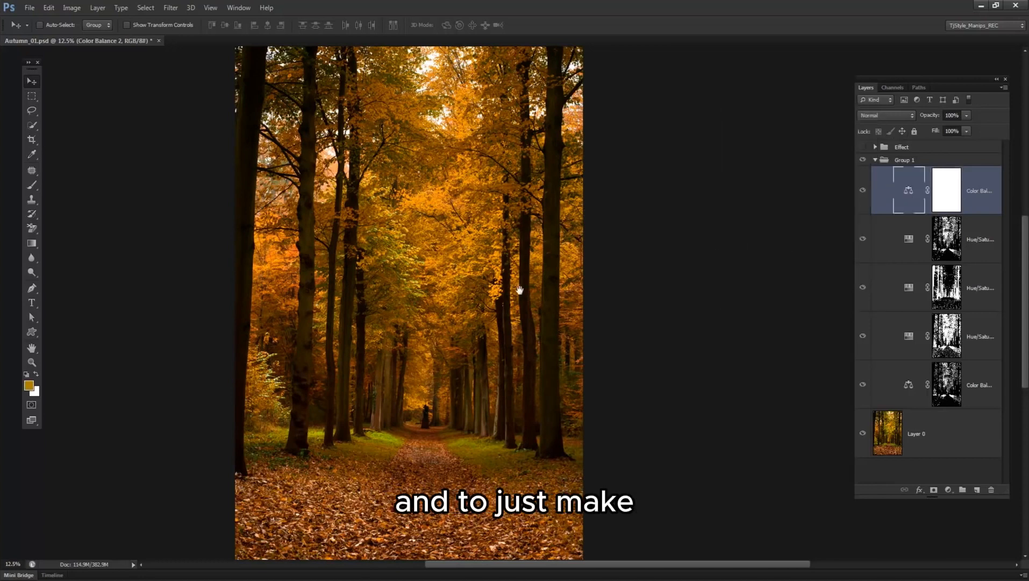
left_click(505, 232, "ctrl")
left_click_drag(508, 266, 547, 169)
left_click(567, 194, "alt")
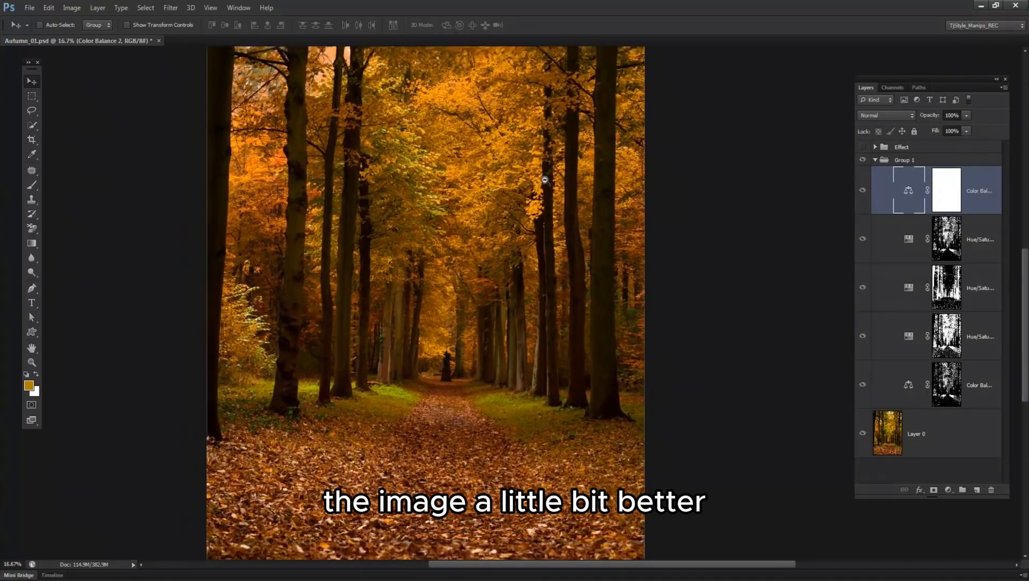
left_click(567, 194, "alt")
left_click(706, 308, "ctrl")
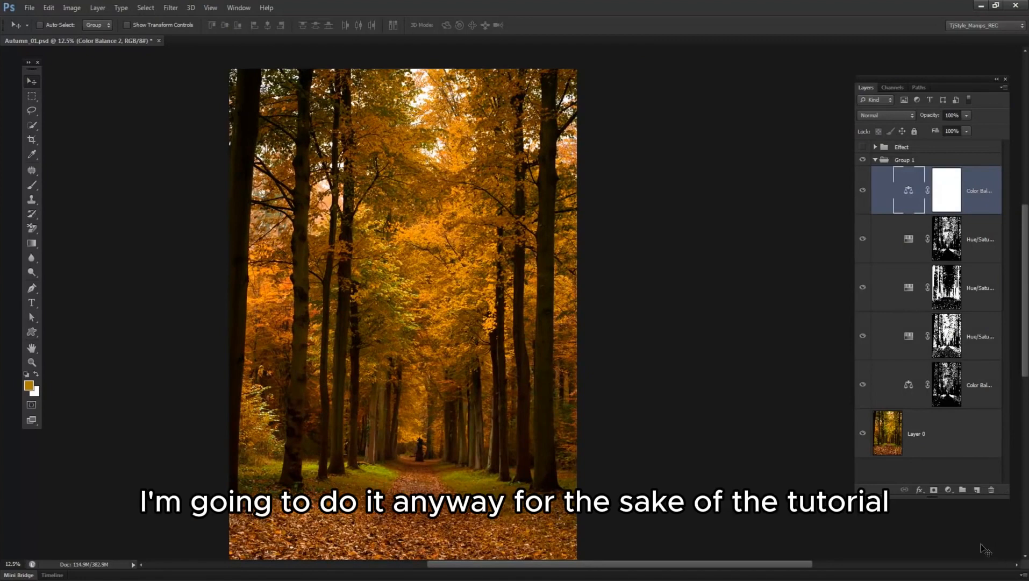
left_click(975, 490)
key("m")
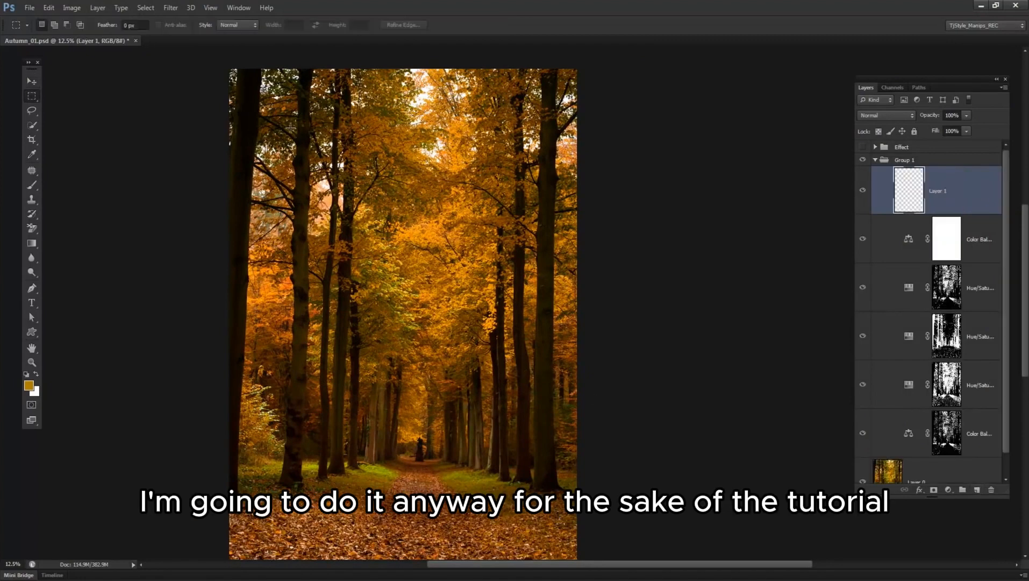
left_click_drag(291, 127, 513, 522)
left_click_drag(531, 472, 524, 367)
key("ctrl+minus")
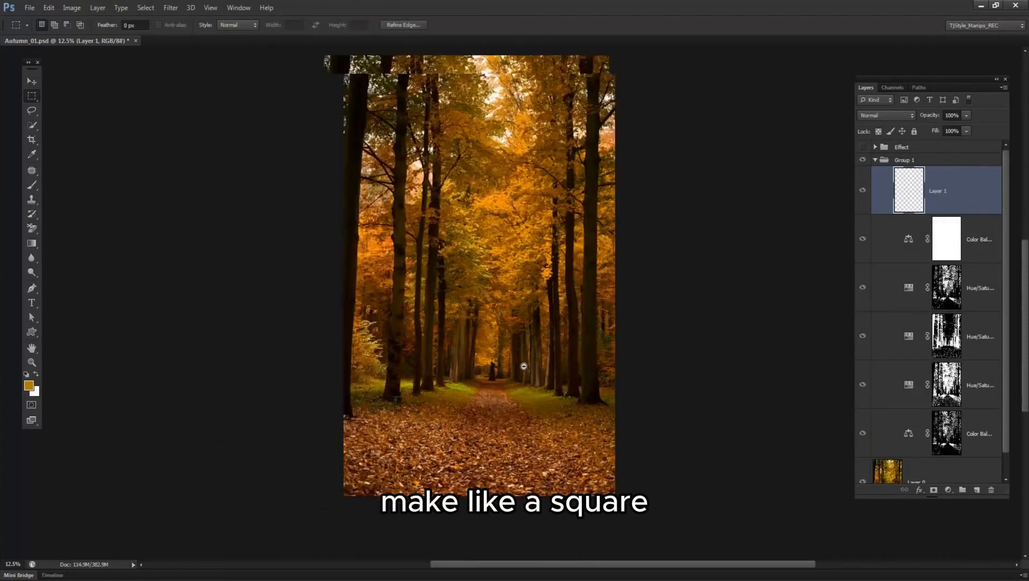
key("ctrl+d")
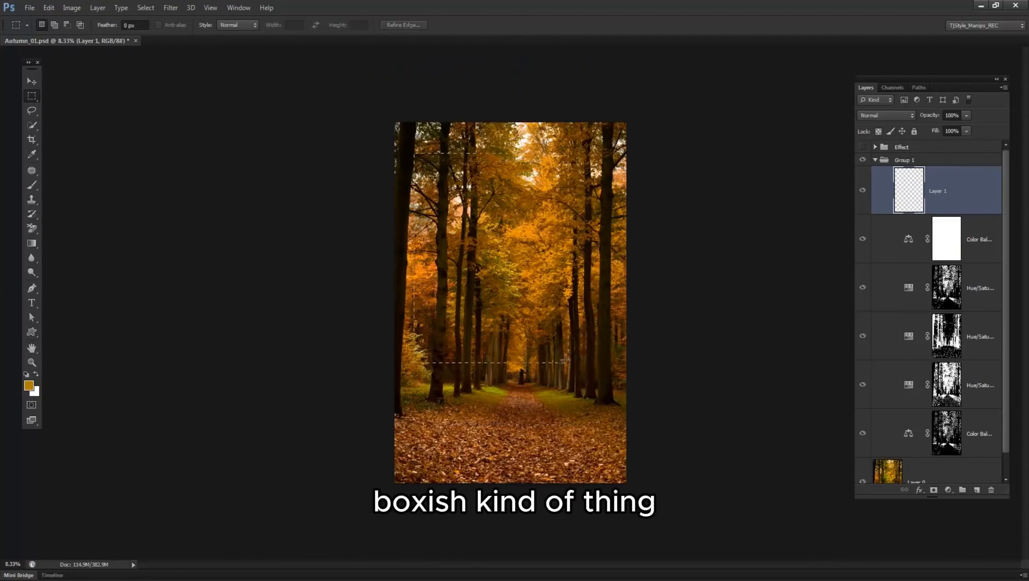
Select a large rectangle from the photo's left edge, invert the selection, fill the surrounding border with black on Layer 1, and deselect.
left_click_drag(396, 144, 595, 449)
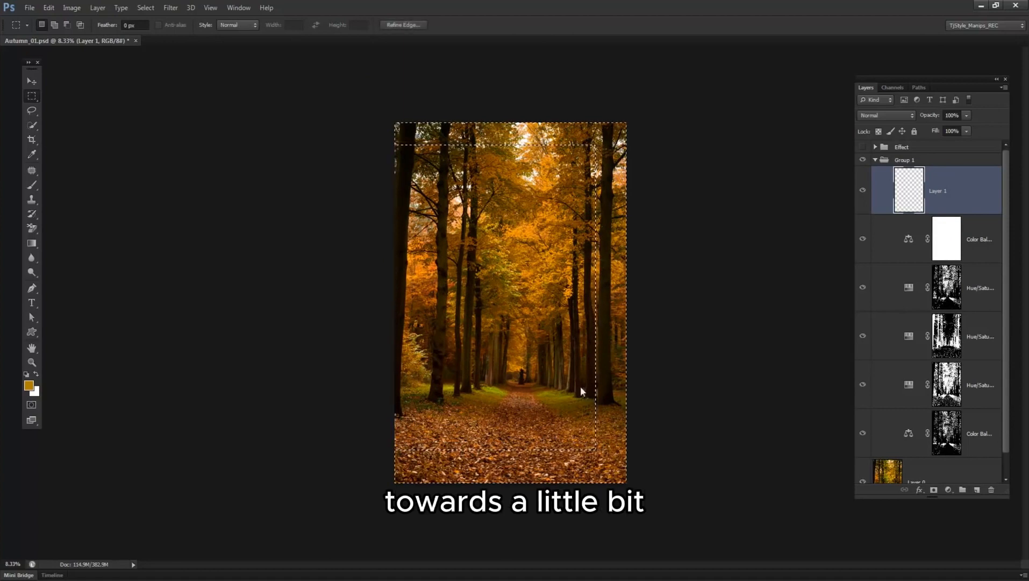
key("ctrl+shift+i")
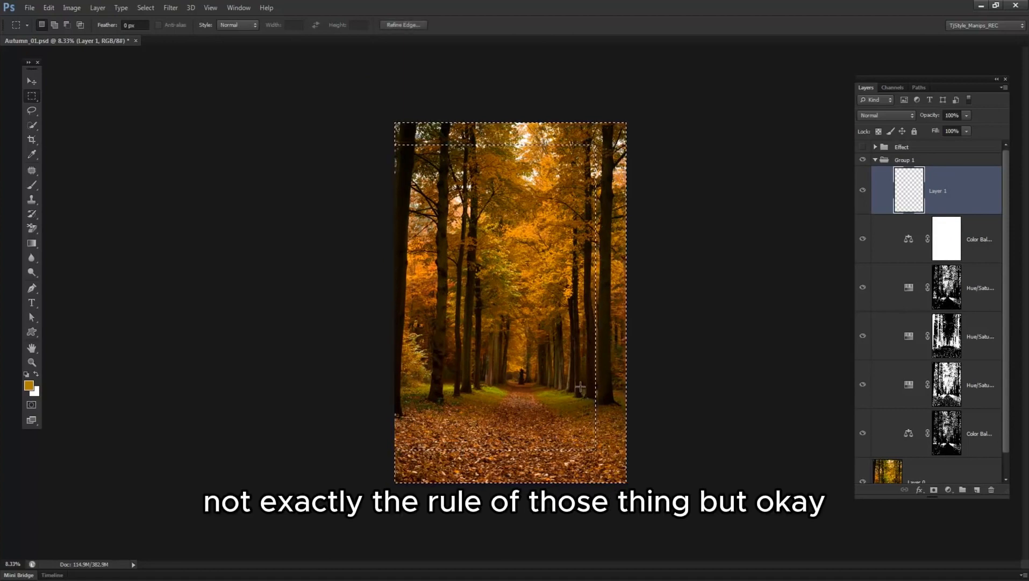
key("d")
key("alt+BackSpace")
key("ctrl+d")
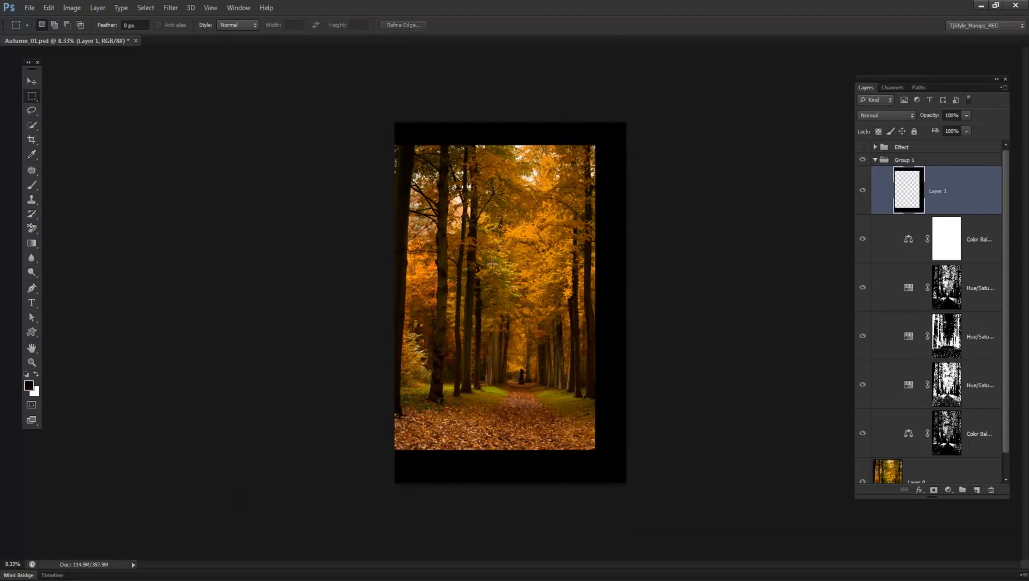
Soften the black border on Layer 1 with a Gaussian Blur of about 339 pixels radius.
left_click(176, 6)
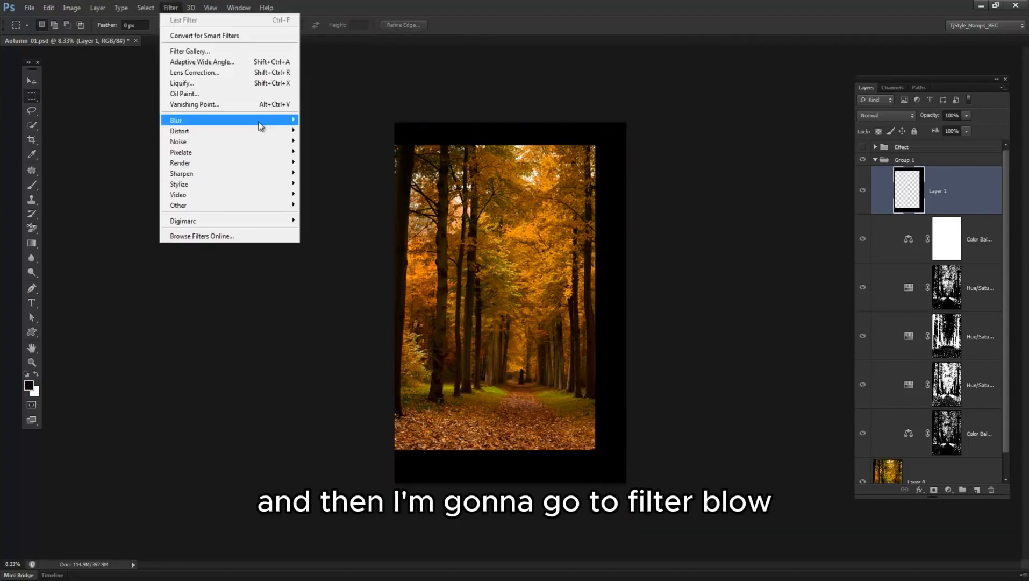
mouse_move(261, 124)
left_click(342, 202)
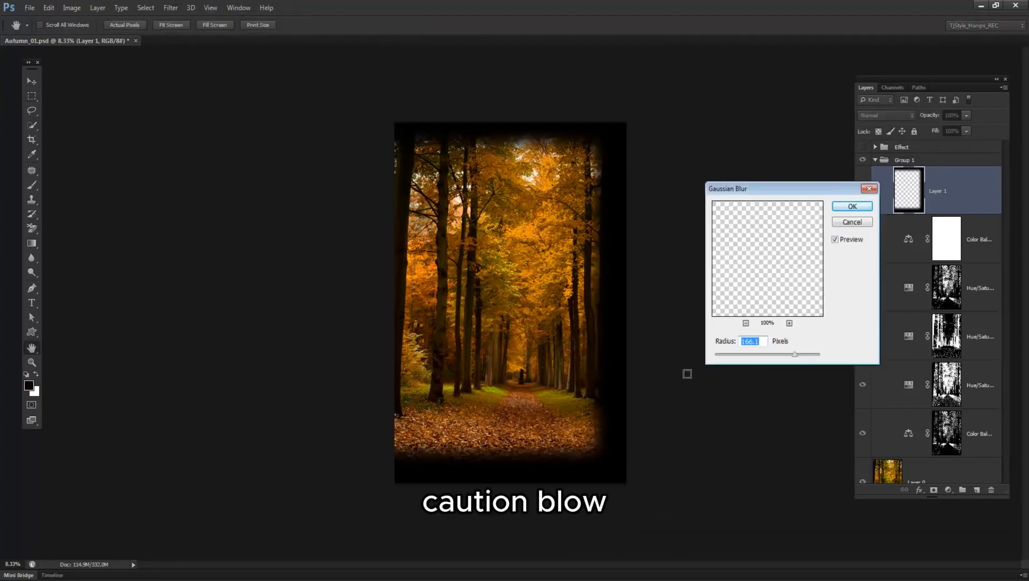
left_click_drag(795, 355, 806, 357)
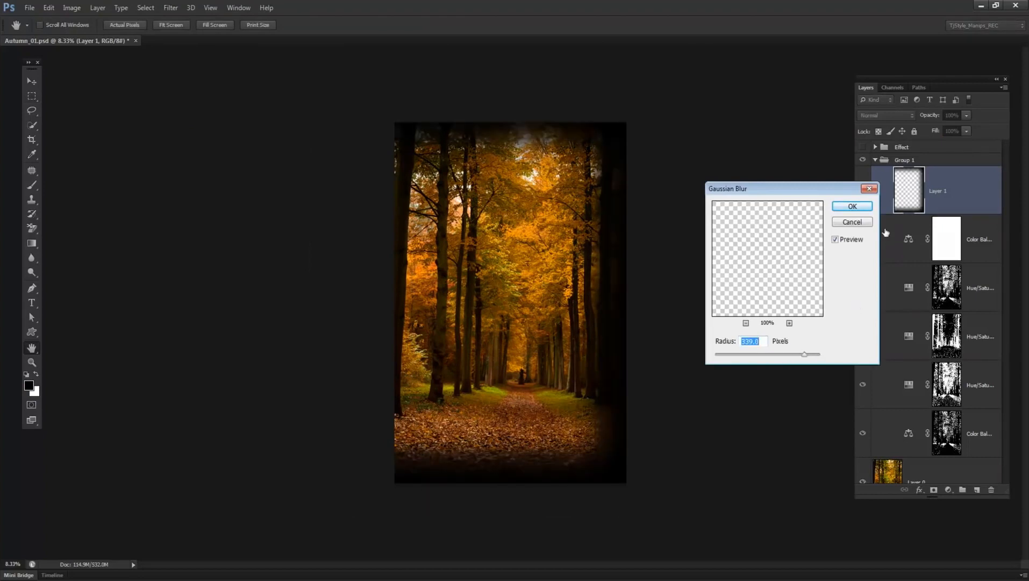
left_click(852, 206)
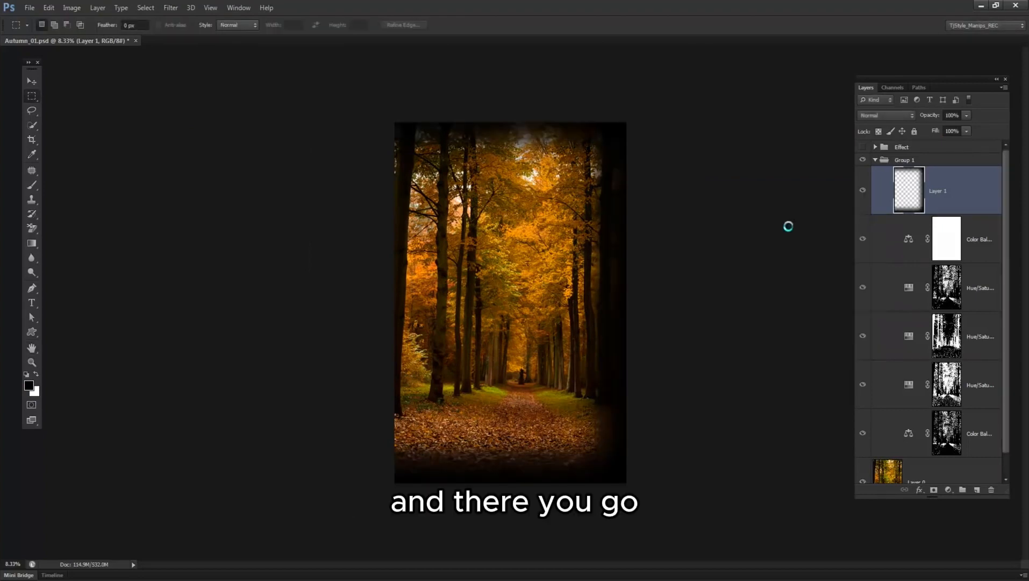
Inspect the vignette across the photo and hide Layer 1 to view the image without it.
left_click(573, 210, "ctrl")
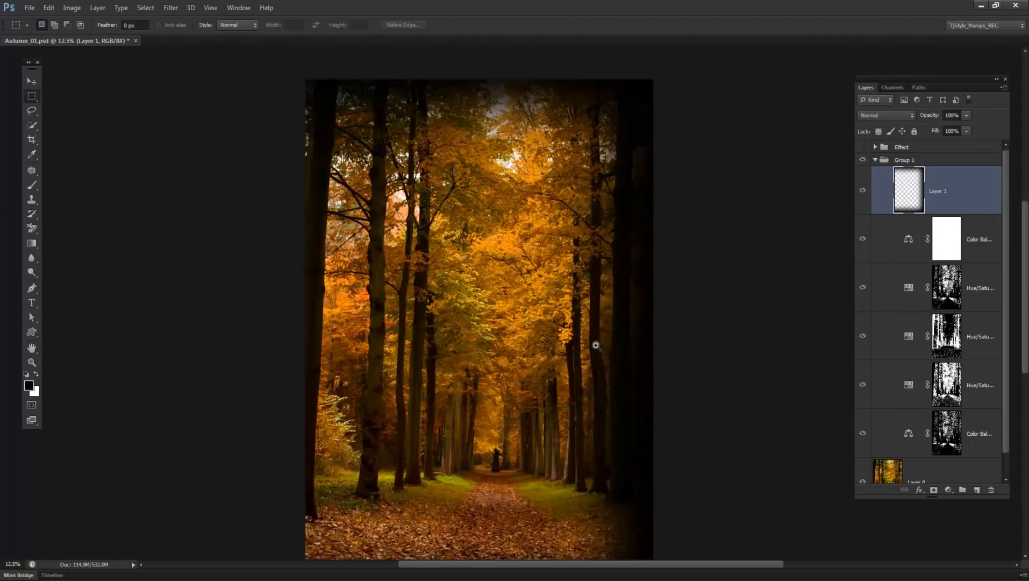
left_click_drag(608, 297, 574, 262)
left_click(575, 263, "alt")
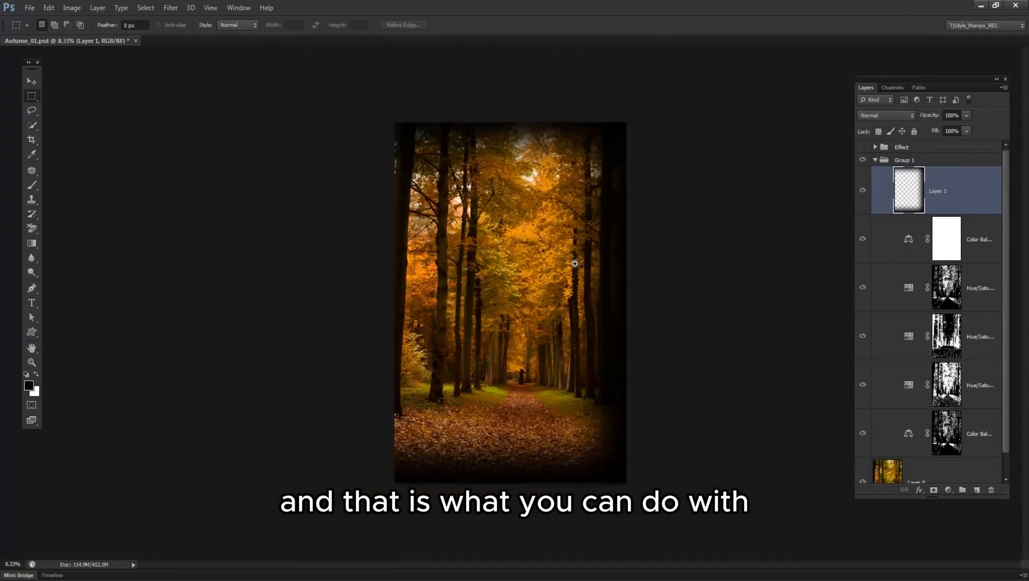
left_click(576, 263, "ctrl")
left_click_drag(601, 311, 551, 262)
left_click(862, 190)
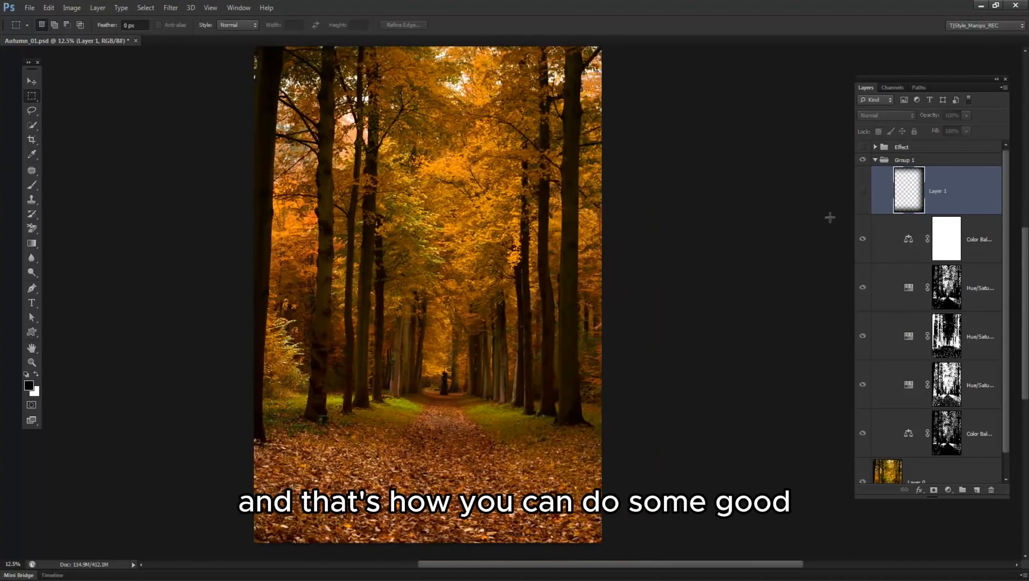
left_click(509, 217, "ctrl")
left_click_drag(407, 292, 507, 297)
left_click(548, 297, "ctrl")
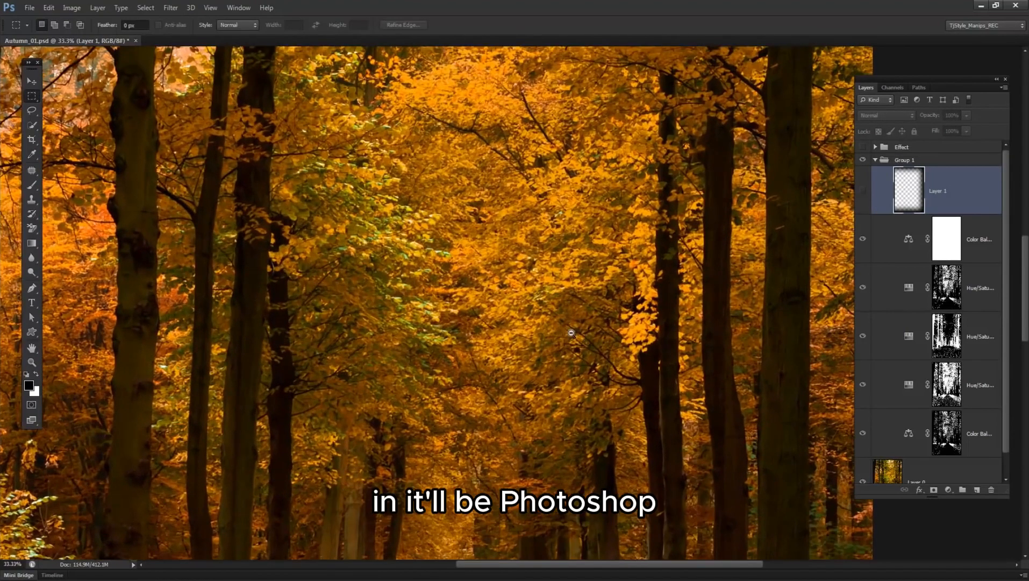
left_click(571, 333, "alt")
left_click(571, 333, "alt")
left_click(571, 333, "alt")
left_click(572, 334, "ctrl")
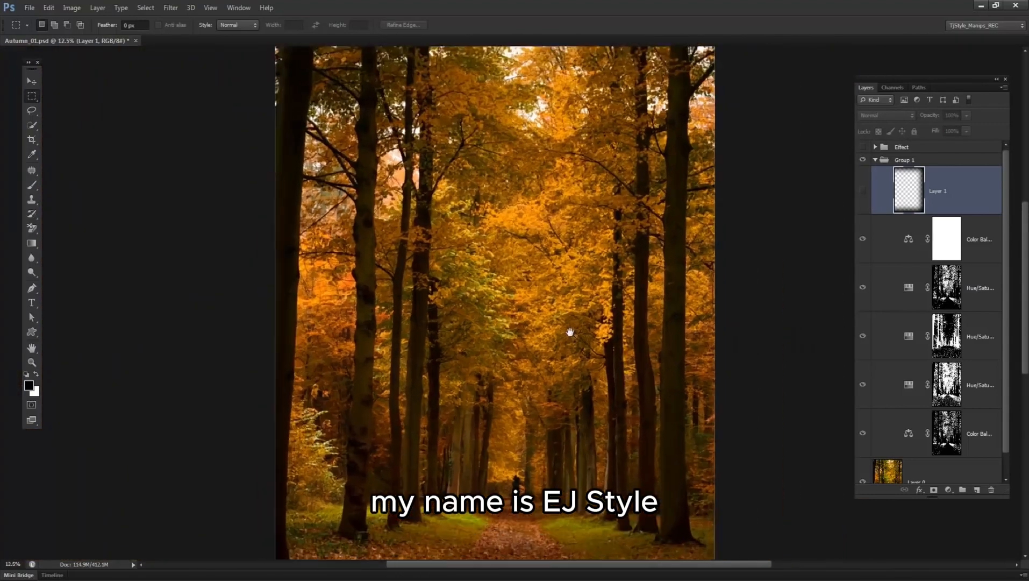